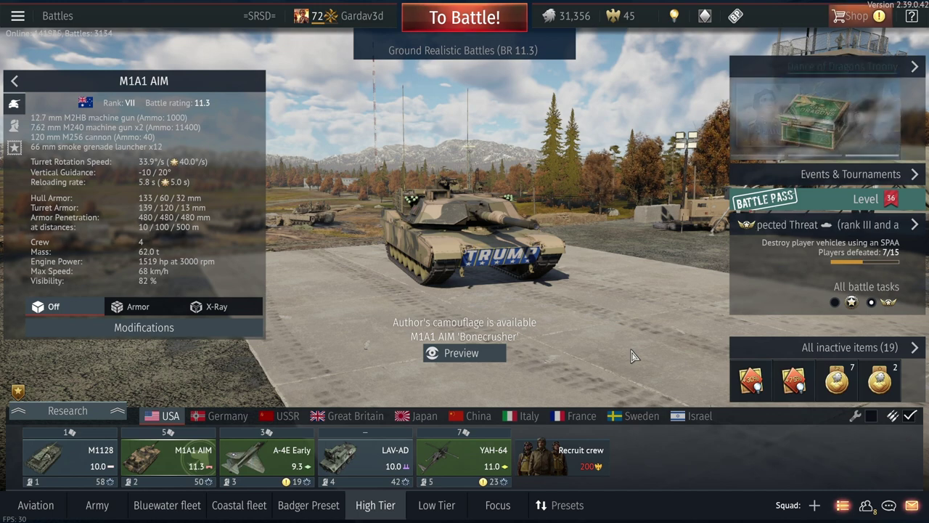
- Open the customization screen of the M1A1 AIM and inspect the custom banner skin on its front hull
{"action": "left_click_drag", "start_coordinate": [631, 355], "coordinate": [374, 282]}
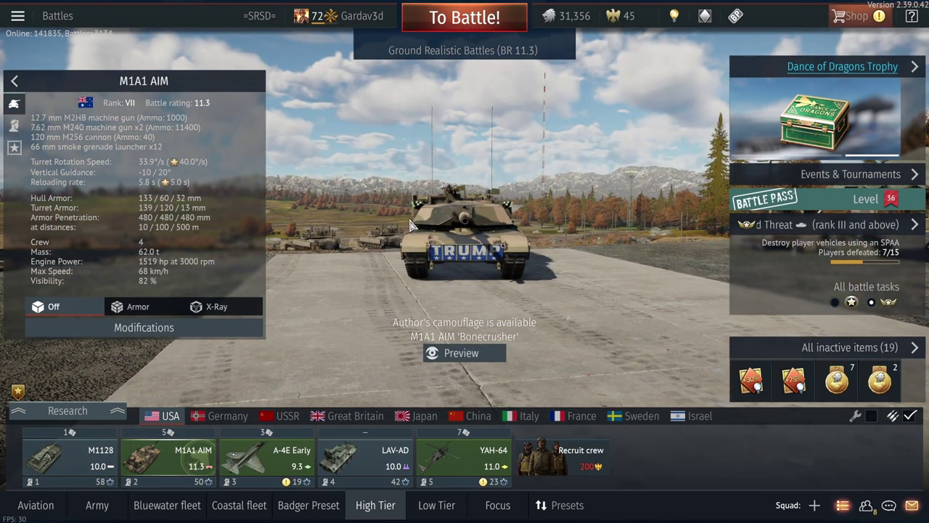
{"action": "left_click", "coordinate": [167, 459]}
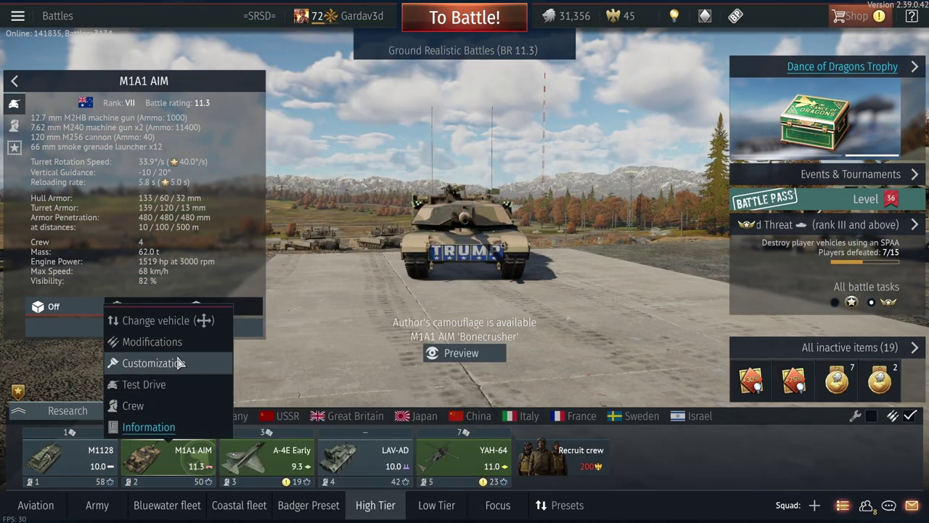
{"action": "left_click", "coordinate": [149, 363]}
{"action": "scroll", "coordinate": [410, 313], "scroll_direction": "up", "scroll_amount": 2}
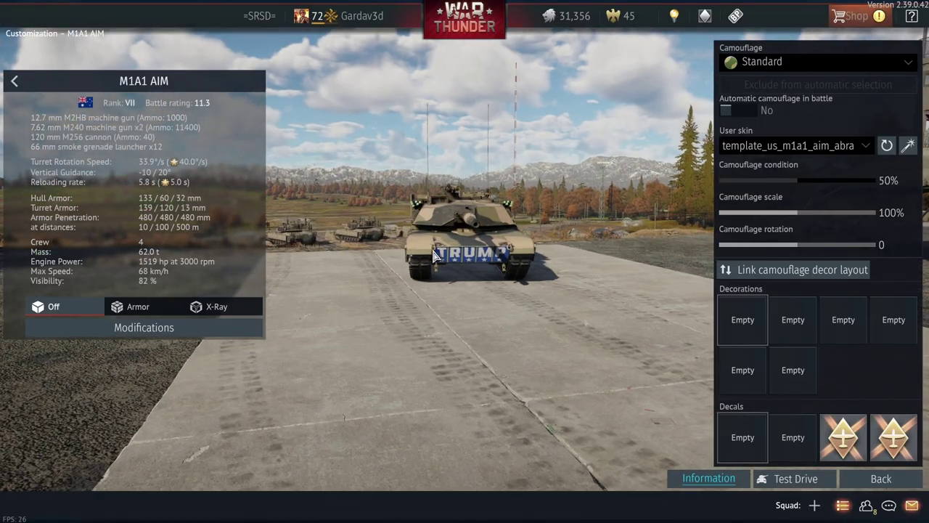
{"action": "scroll", "coordinate": [435, 262], "scroll_direction": "up", "scroll_amount": 3}
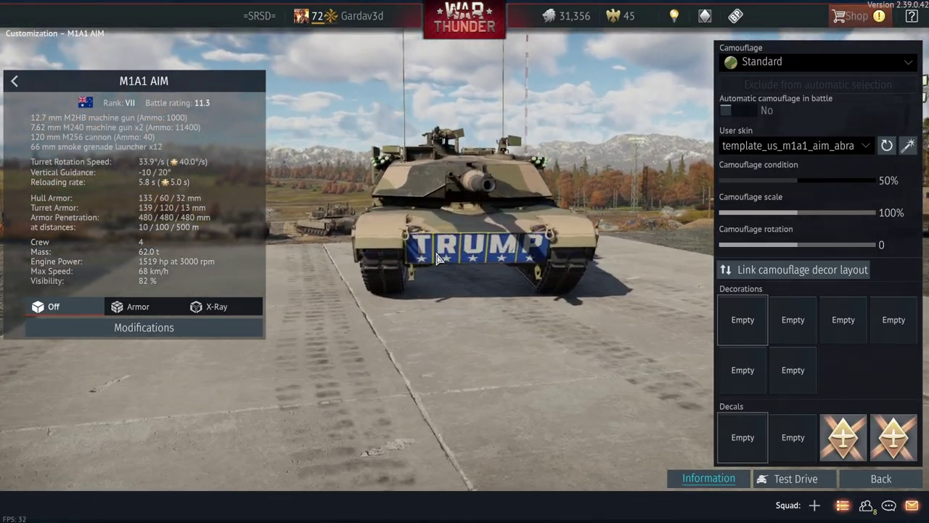
{"action": "mouse_move", "coordinate": [436, 259]}
{"action": "left_mouse_down"}
{"action": "mouse_move", "coordinate": [446, 270]}
{"action": "mouse_move", "coordinate": [454, 257]}
{"action": "mouse_move", "coordinate": [426, 254]}
{"action": "mouse_move", "coordinate": [451, 251]}
{"action": "left_mouse_up"}
{"action": "scroll", "coordinate": [454, 257], "scroll_direction": "down", "scroll_amount": 3}
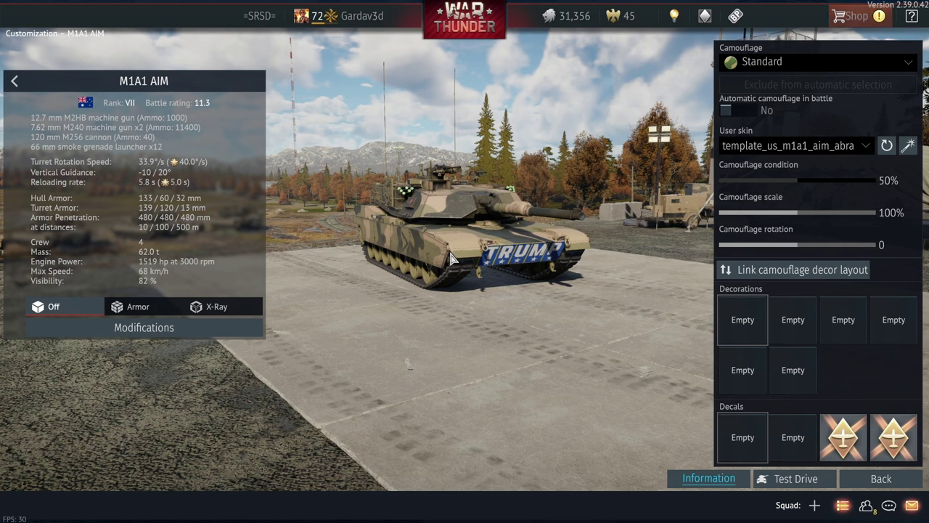
- Set the M1A1 AIM's user skin to Disabled, reapply template_us_m1a1_aim_abrams, and return to the hangar
{"action": "left_click", "coordinate": [789, 151]}
{"action": "left_click", "coordinate": [789, 161]}
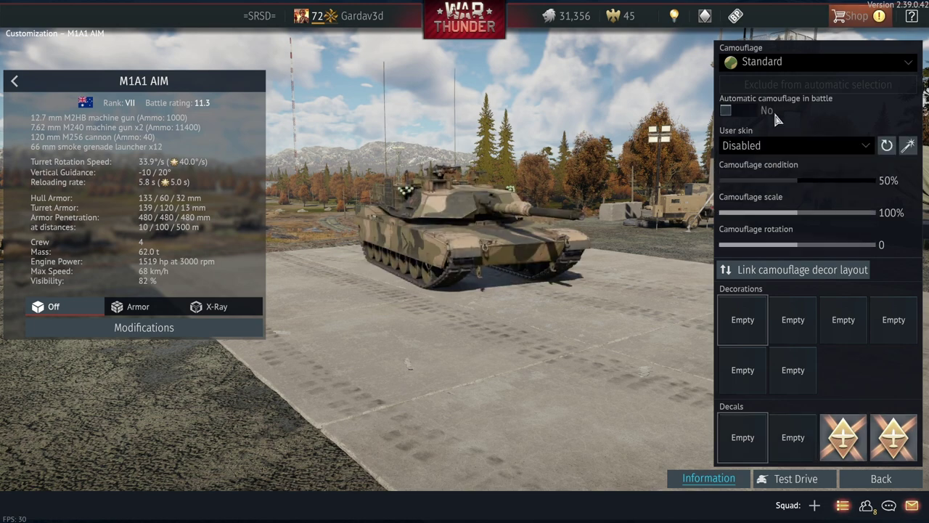
{"action": "left_click", "coordinate": [771, 144]}
{"action": "left_click", "coordinate": [777, 182]}
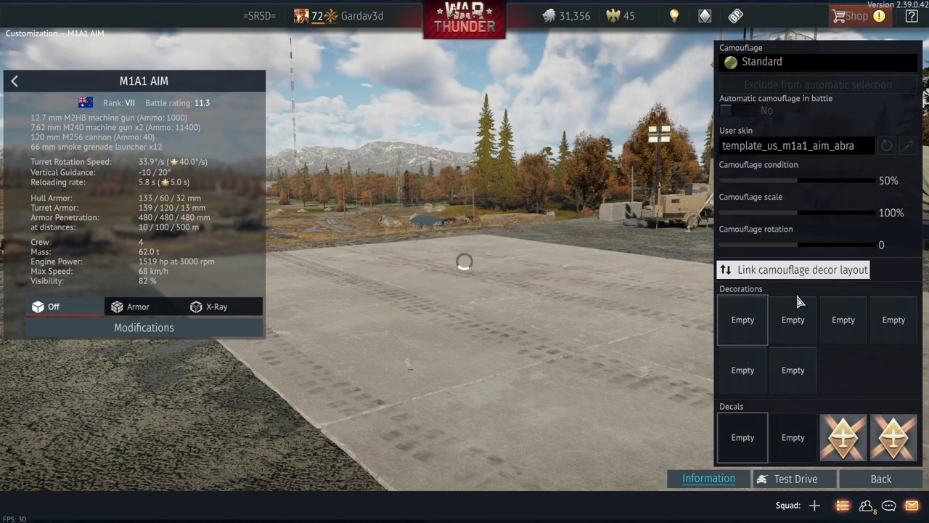
{"action": "left_click", "coordinate": [899, 478]}
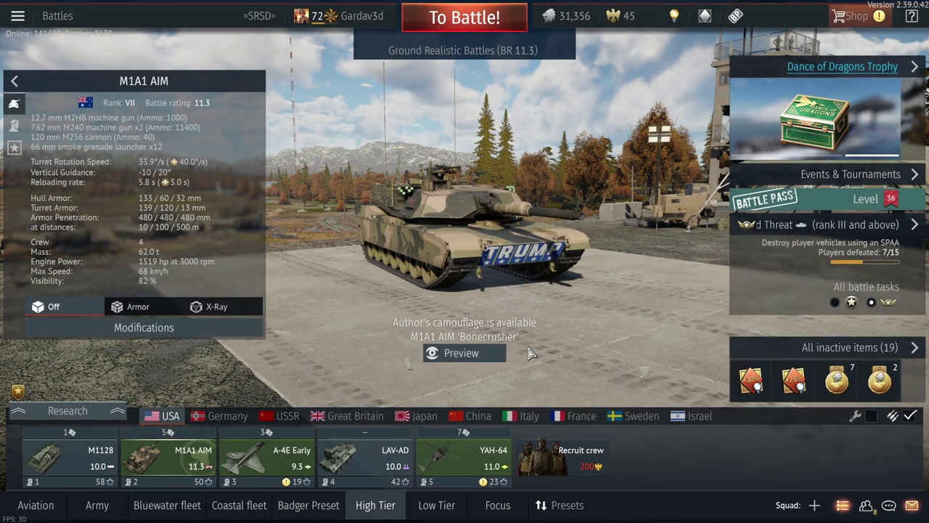
- View the customization options of the YAH-64 helicopter and return to the hangar
{"action": "left_click", "coordinate": [437, 463]}
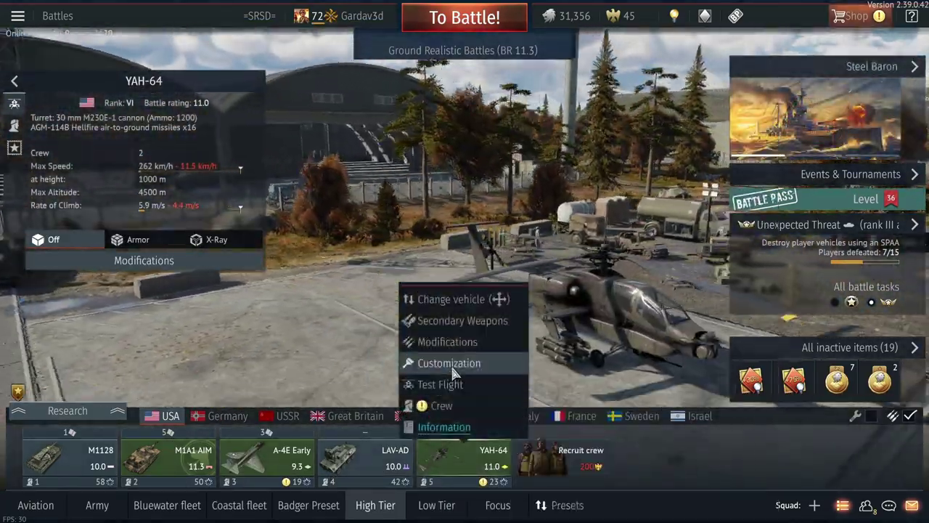
{"action": "left_click", "coordinate": [449, 363]}
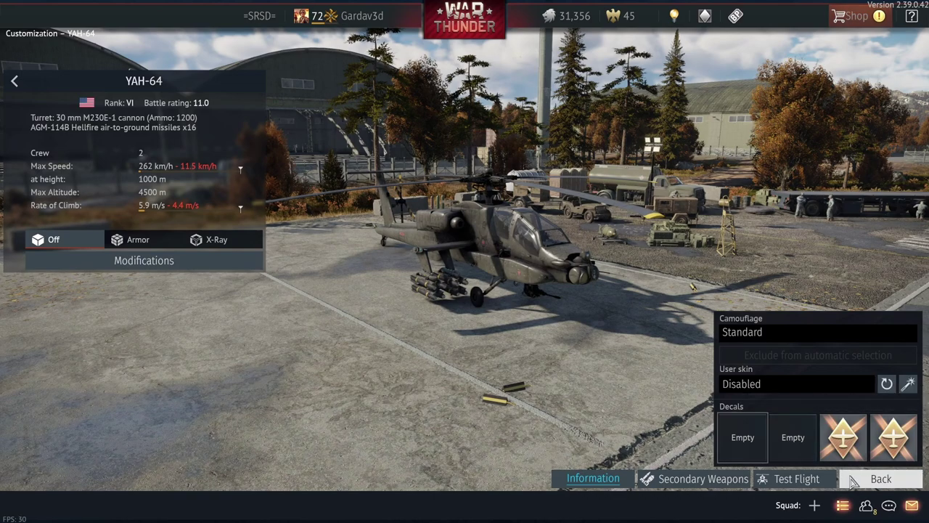
{"action": "left_click", "coordinate": [851, 478]}
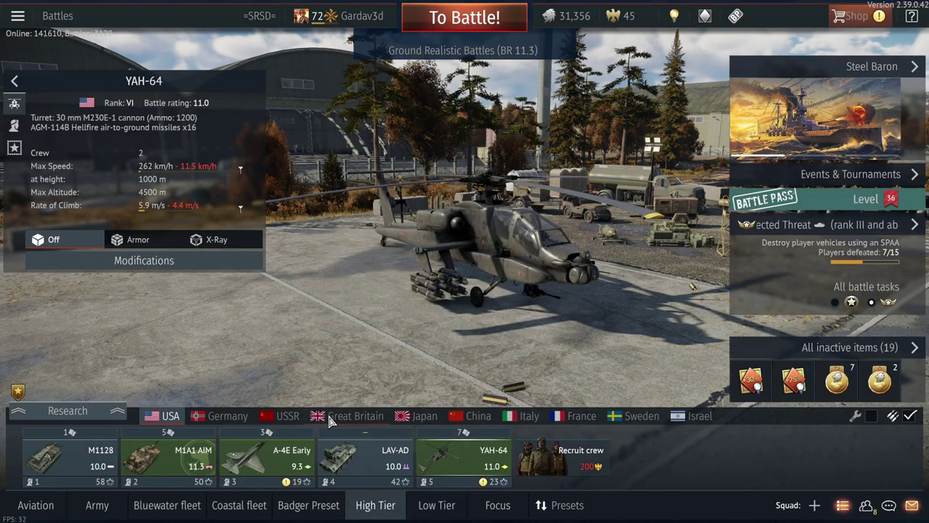
- Switch to the German lineup and open the customization screen of the Tiger II (P)
{"action": "left_click", "coordinate": [280, 416]}
{"action": "left_click", "coordinate": [222, 416]}
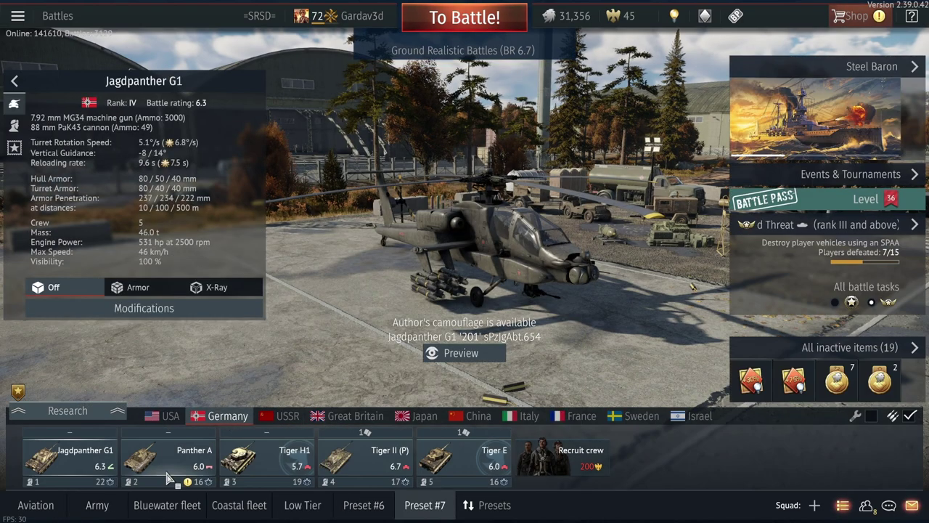
{"action": "left_click", "coordinate": [365, 458]}
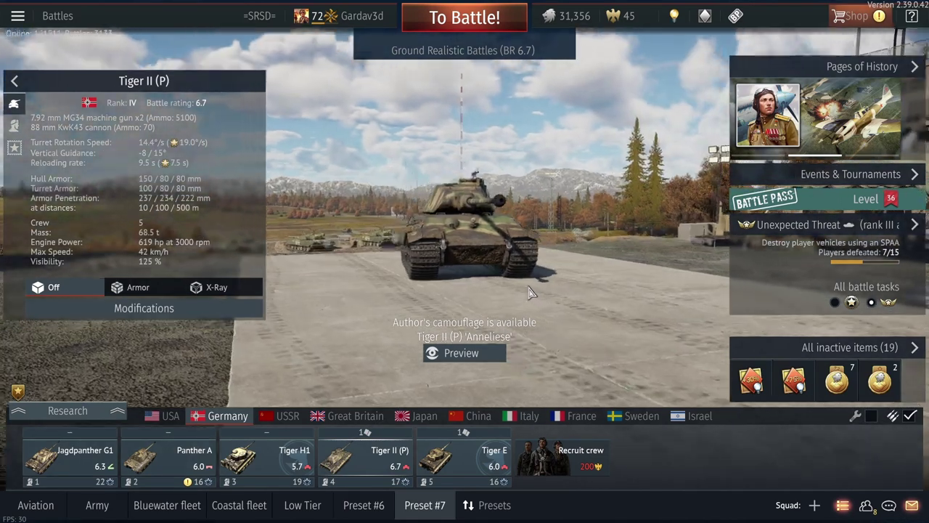
{"action": "left_click", "coordinate": [398, 472]}
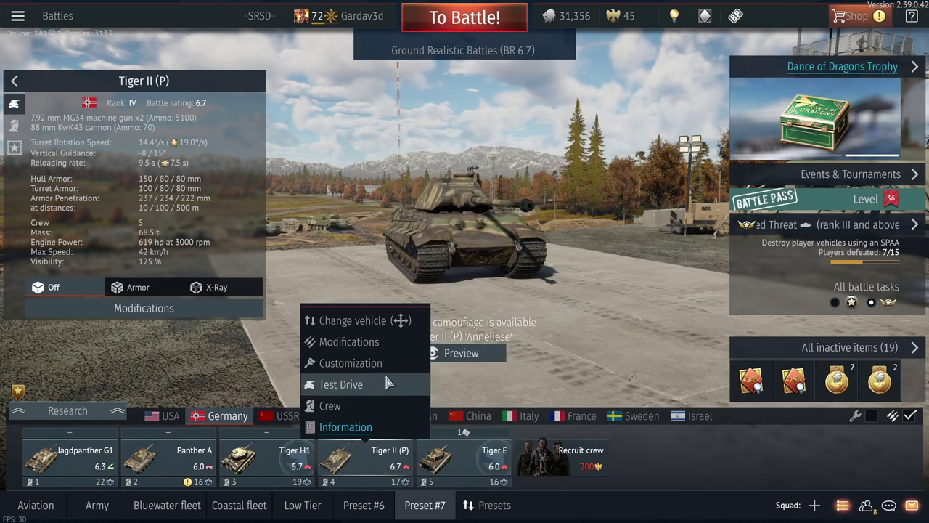
{"action": "left_click", "coordinate": [388, 368]}
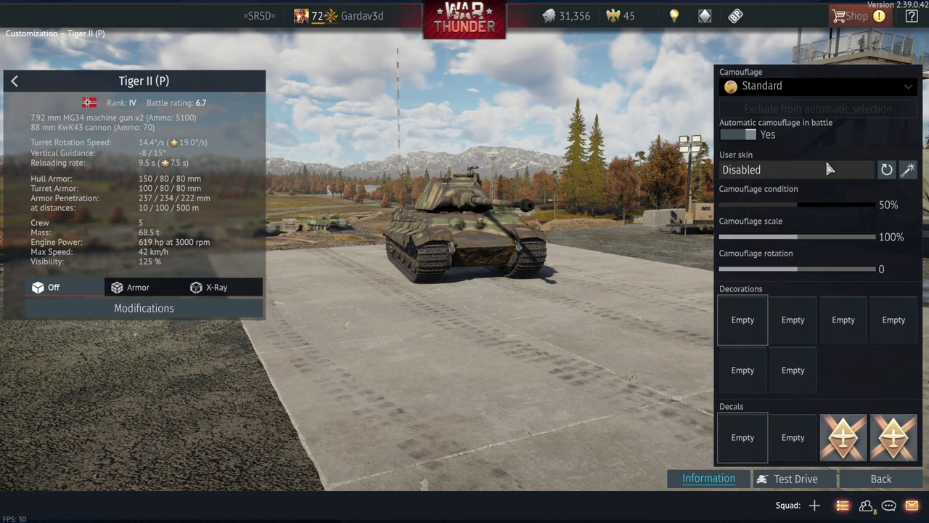
- Create a user skin sample for the Tiger II (P) and return to the hangar
{"action": "left_click", "coordinate": [908, 171]}
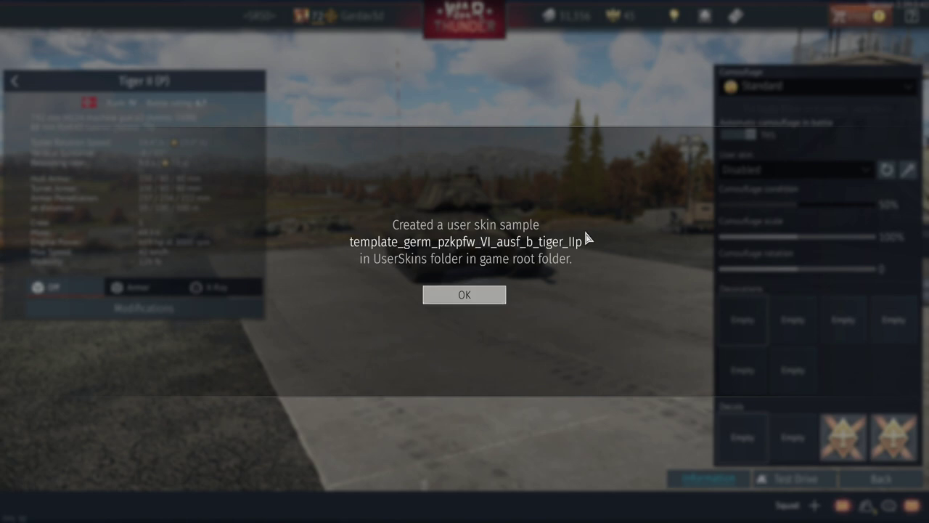
{"action": "left_click", "coordinate": [464, 295]}
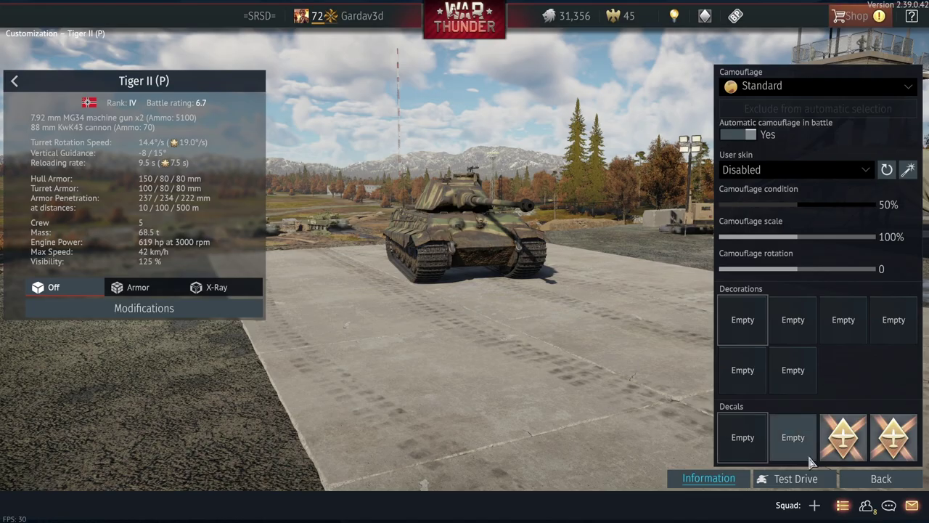
{"action": "left_click", "coordinate": [881, 478]}
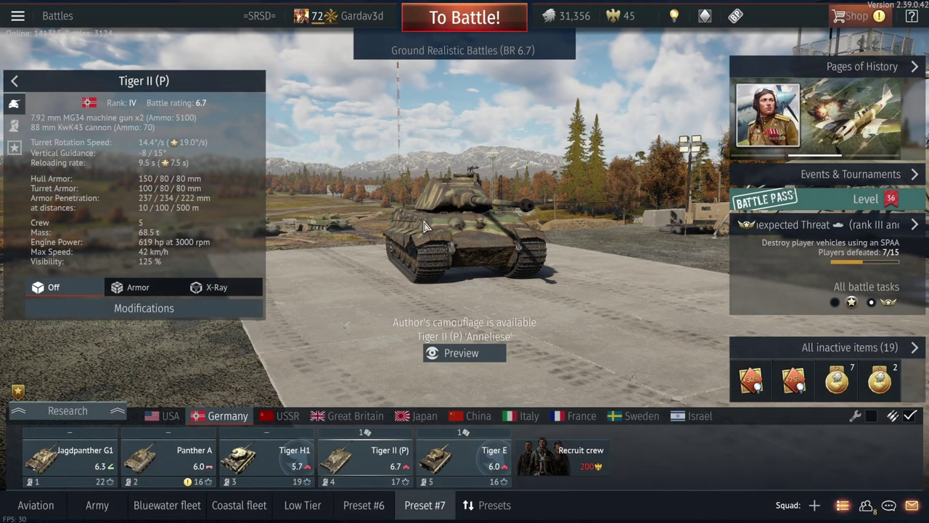
- Leave the game and launch GIMP 2.10.38 from the Windows search
{"action": "key", "text": "alt+Tab"}
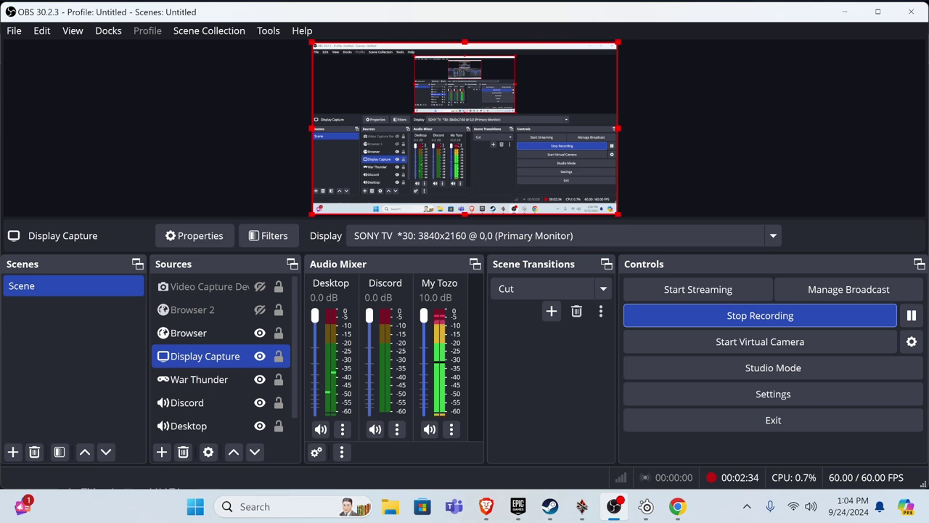
{"action": "left_click", "coordinate": [254, 506]}
{"action": "type", "text": "gimp"}
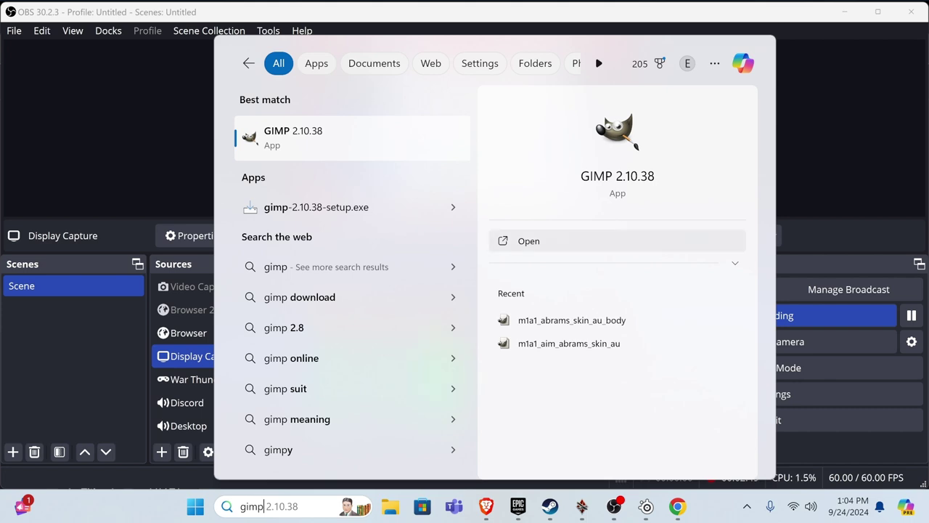
{"action": "key", "text": "Return"}
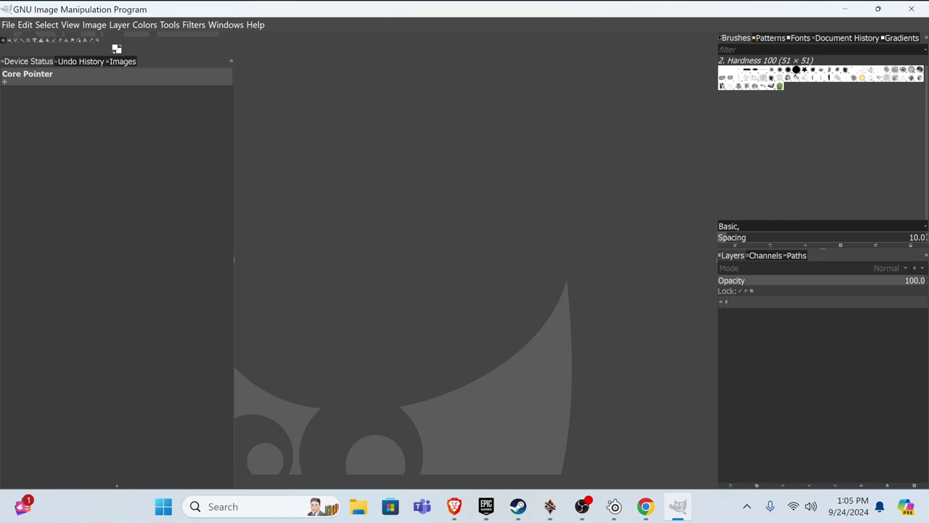
- Start opening an image in GIMP and browse to the Steam folder inside Program Files (x86)
{"action": "key", "text": "alt+f"}
{"action": "key", "text": "Down"}
{"action": "key", "text": "Return"}
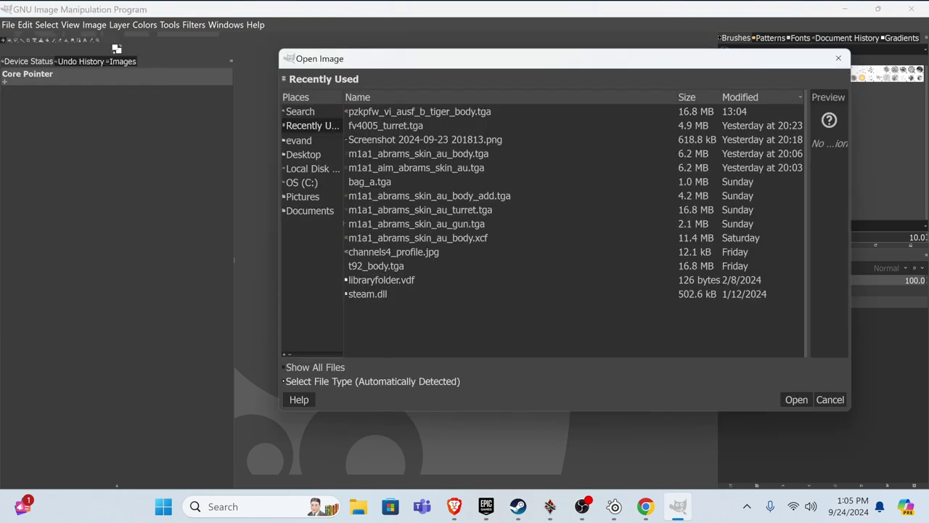
{"action": "type", "text": "\\"}
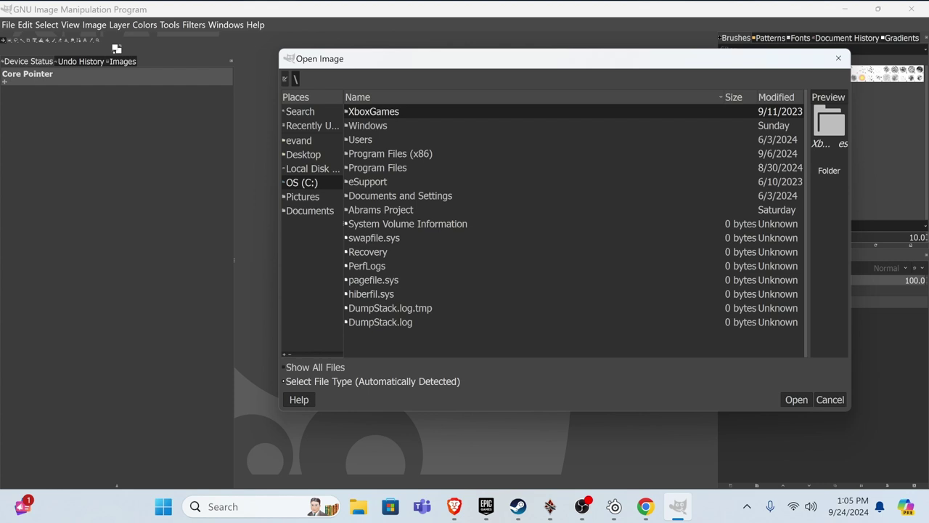
{"action": "double_click", "coordinate": [390, 153]}
{"action": "key", "text": "s"}
{"action": "key", "text": "Return"}
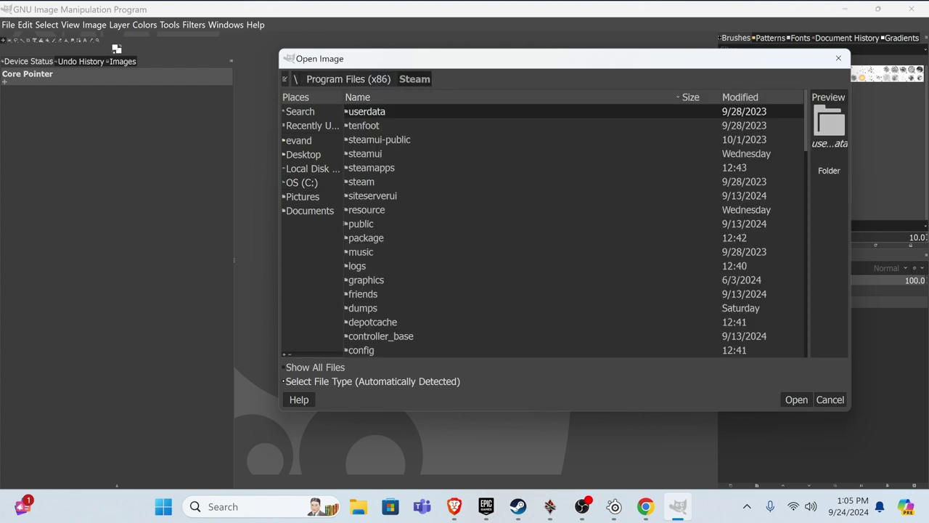
- Open pzkpfw_vi_ausf_b_tiger_body.tga from template_germ_pzkpfw_VI_ausf_b_tiger_IIp in the steamapps\common\War Thunder\UserSkins folder
{"action": "double_click", "coordinate": [371, 168]}
{"action": "double_click", "coordinate": [371, 167]}
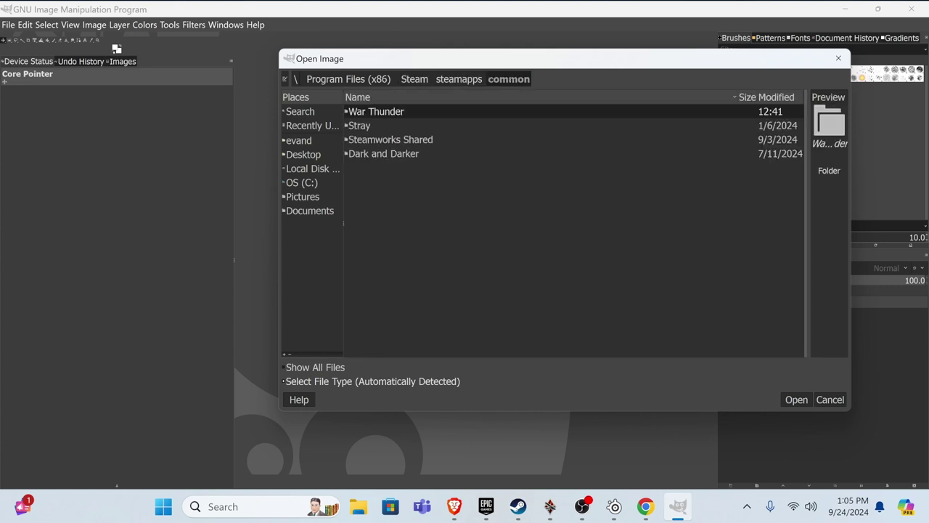
{"action": "key", "text": "Return"}
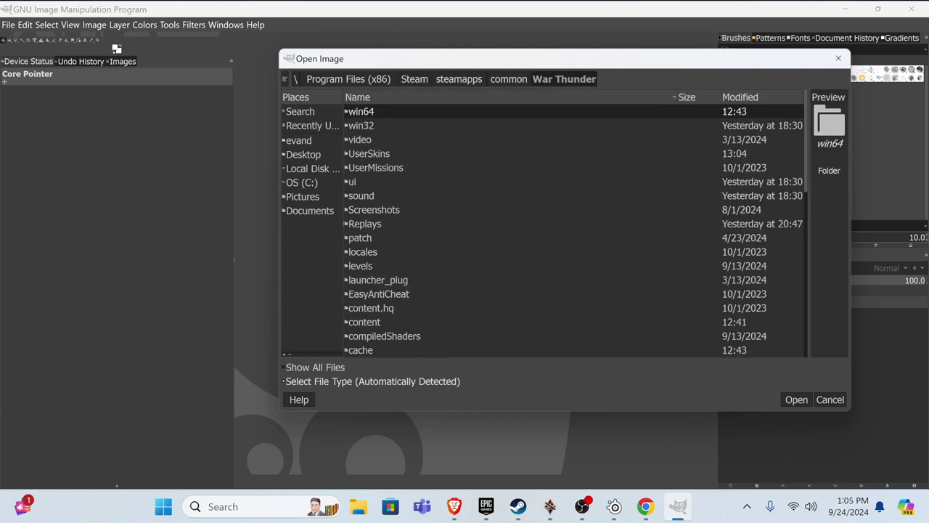
{"action": "key", "text": "u"}
{"action": "key", "text": "Return"}
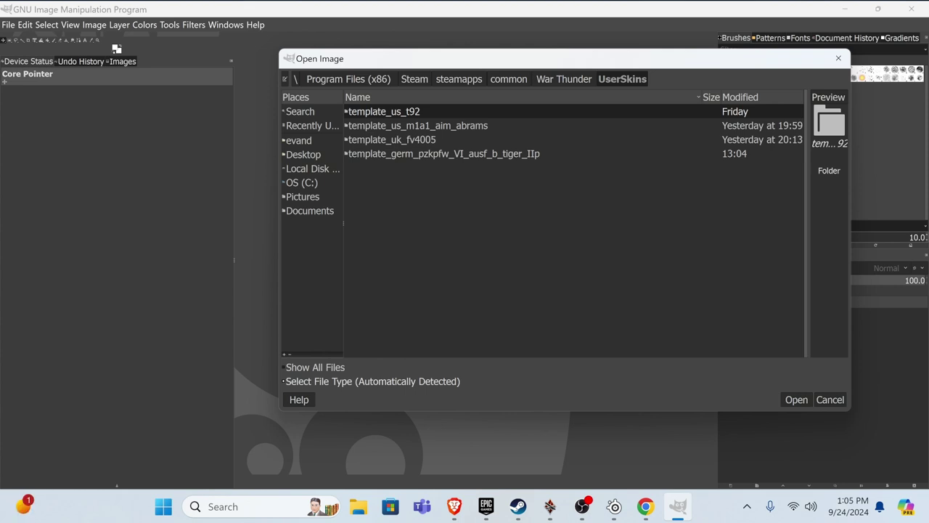
{"action": "double_click", "coordinate": [443, 153]}
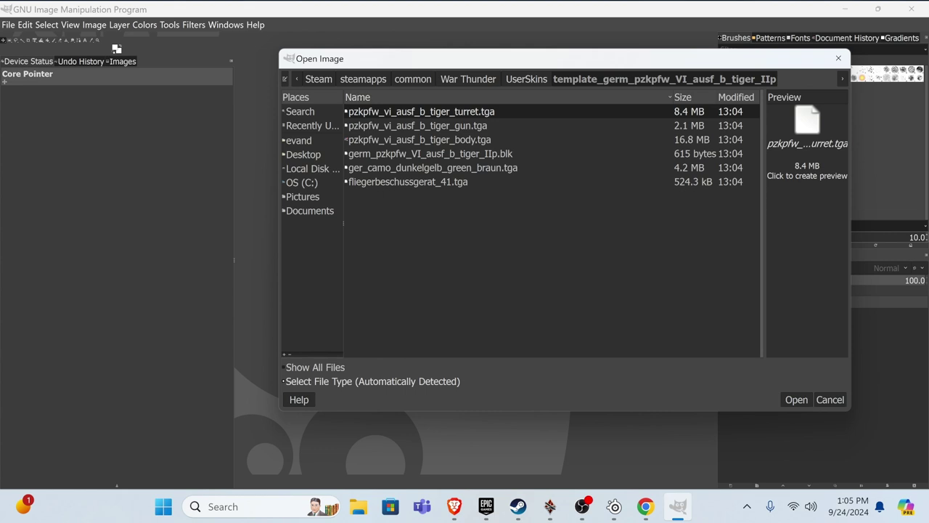
{"action": "double_click", "coordinate": [390, 139]}
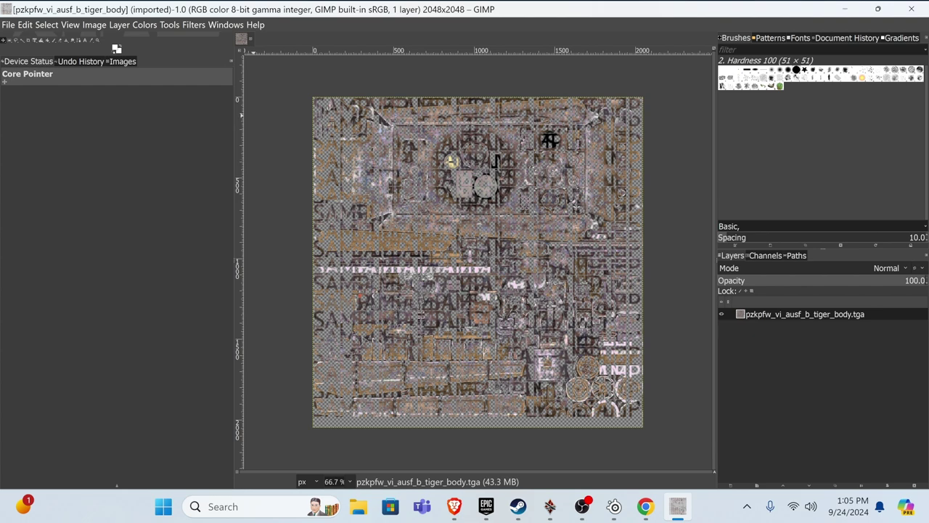
- Decompose the Tiger body texture into separate layers using the RGBA color model
{"action": "left_click", "coordinate": [144, 24]}
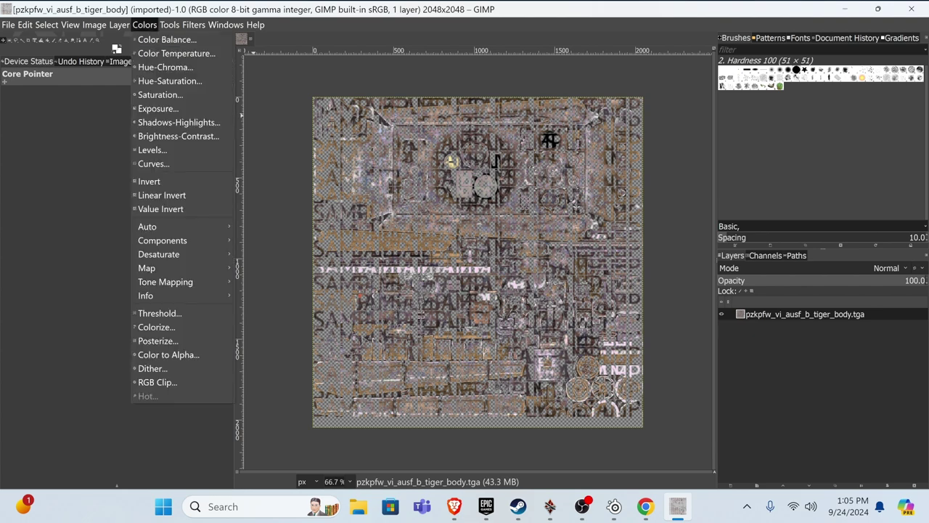
{"action": "mouse_move", "coordinate": [182, 240]}
{"action": "key", "text": "Down"}
{"action": "key", "text": "Down"}
{"action": "key", "text": "Down"}
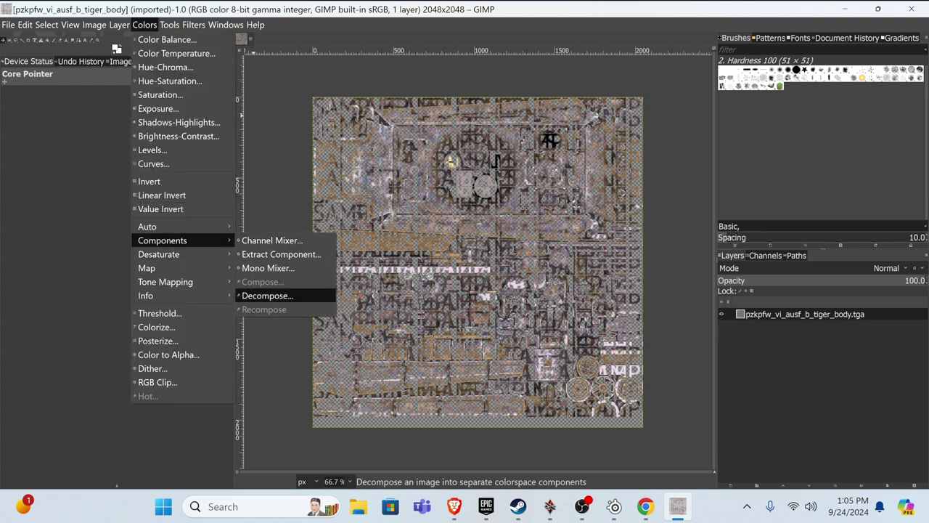
{"action": "key", "text": "Return"}
{"action": "left_click", "coordinate": [498, 260]}
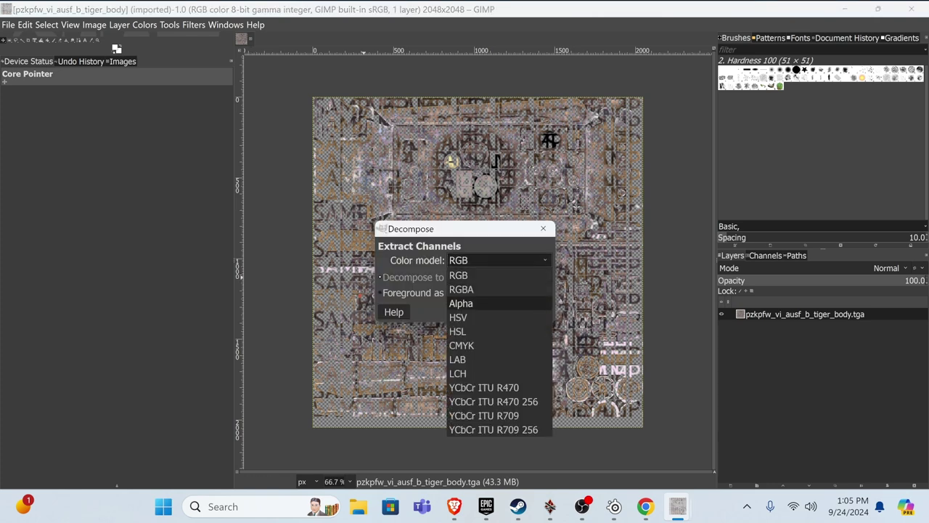
{"action": "left_click", "coordinate": [479, 289]}
{"action": "left_click", "coordinate": [507, 311]}
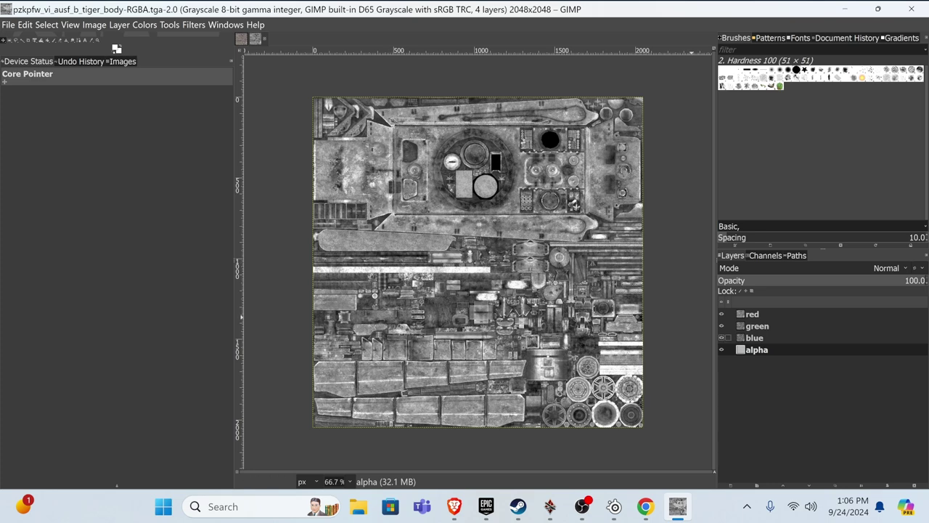
- Duplicate the alpha layer, placing the duplicate below the original, and copy it to the clipboard
{"action": "left_click", "coordinate": [754, 337]}
{"action": "left_click", "coordinate": [756, 326]}
{"action": "left_click", "coordinate": [752, 314]}
{"action": "left_click", "coordinate": [755, 337]}
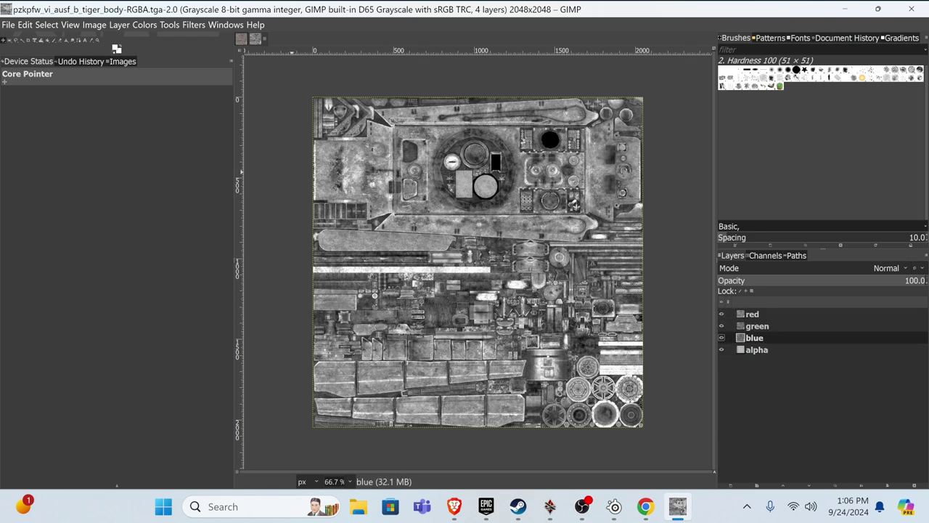
{"action": "left_click", "coordinate": [799, 350]}
{"action": "right_click", "coordinate": [798, 349]}
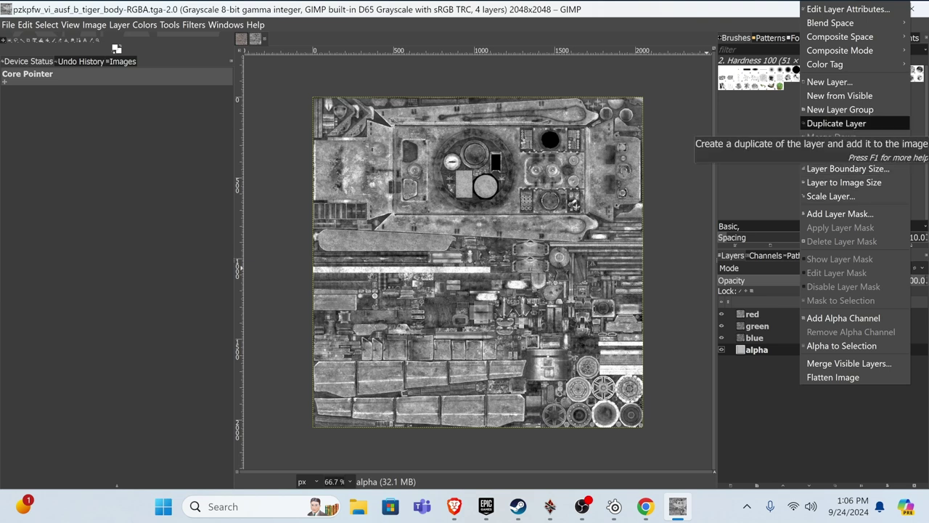
{"action": "left_click", "coordinate": [837, 123]}
{"action": "left_click_drag", "start_coordinate": [767, 350], "coordinate": [767, 366]}
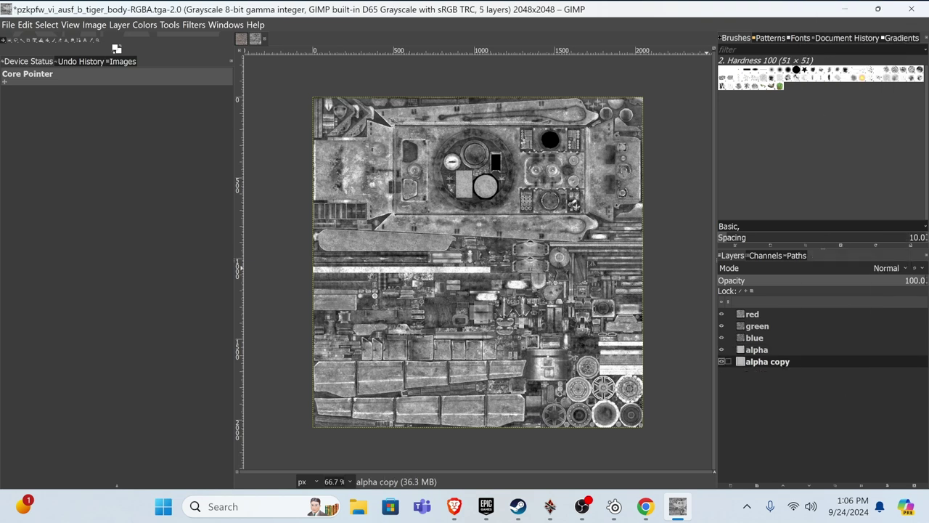
{"action": "key", "text": "ctrl+c"}
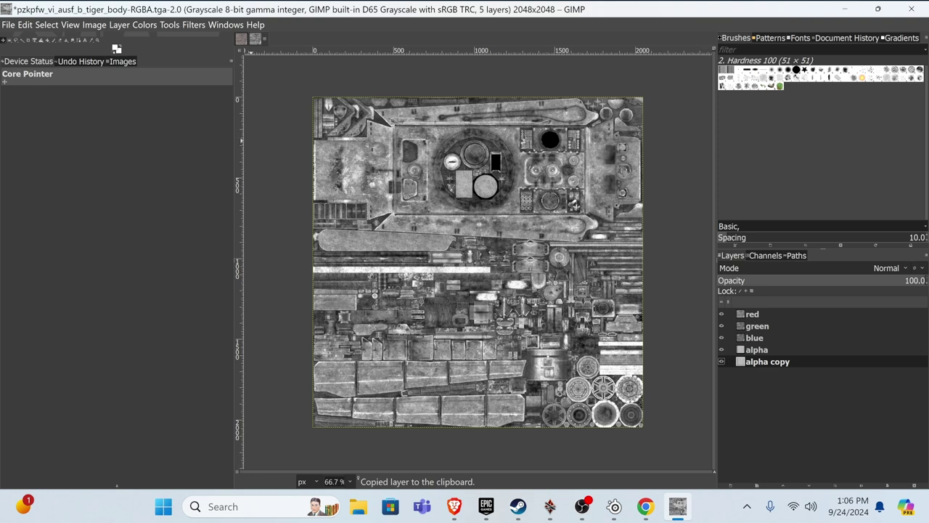
- Compose the red, green and blue layers into a new color image using the RGB color model
{"action": "key", "text": "alt+c"}
{"action": "key", "text": "Down"}
{"action": "key", "text": "Down"}
{"action": "key", "text": "Down"}
{"action": "key", "text": "Down"}
{"action": "key", "text": "Down"}
{"action": "key", "text": "Down"}
{"action": "key", "text": "Down"}
{"action": "key", "text": "Down"}
{"action": "key", "text": "Down"}
{"action": "key", "text": "Down"}
{"action": "key", "text": "Down"}
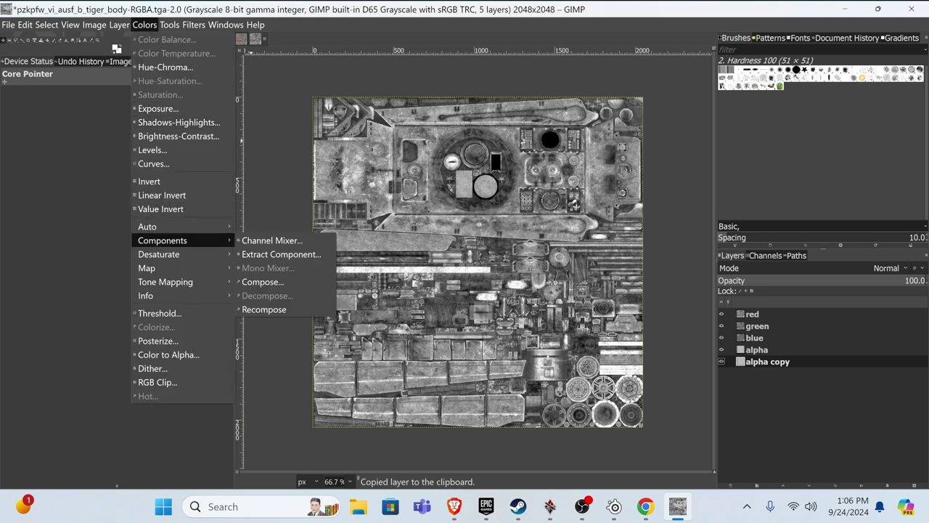
{"action": "key", "text": "Right"}
{"action": "key", "text": "Down"}
{"action": "key", "text": "Down"}
{"action": "key", "text": "Return"}
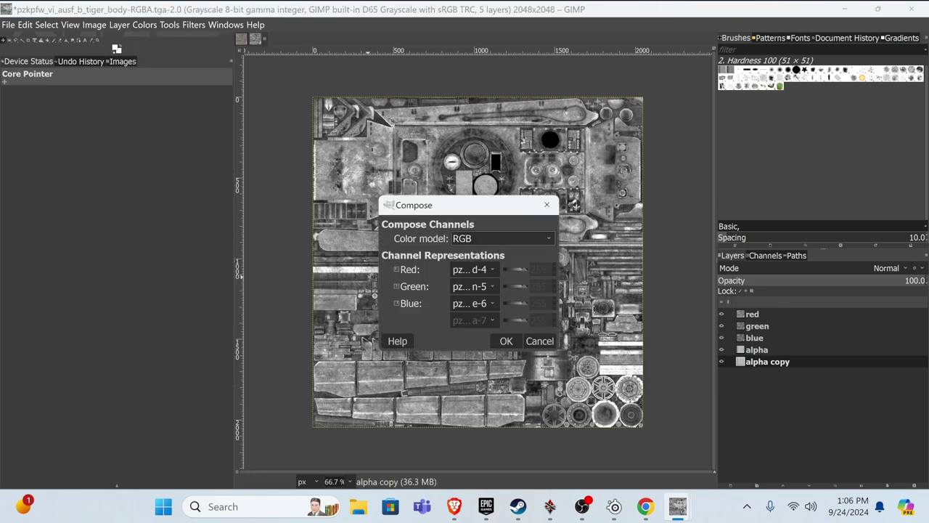
{"action": "key", "text": "Return"}
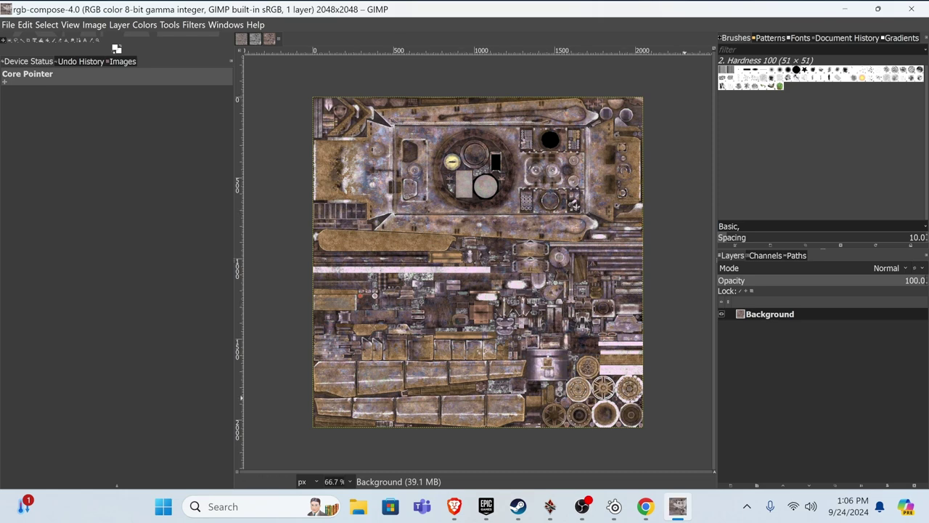
- Paste the copied alpha layer into the composed image as a new layer named Gdr and place it beneath Background
{"action": "key", "text": "ctrl+v"}
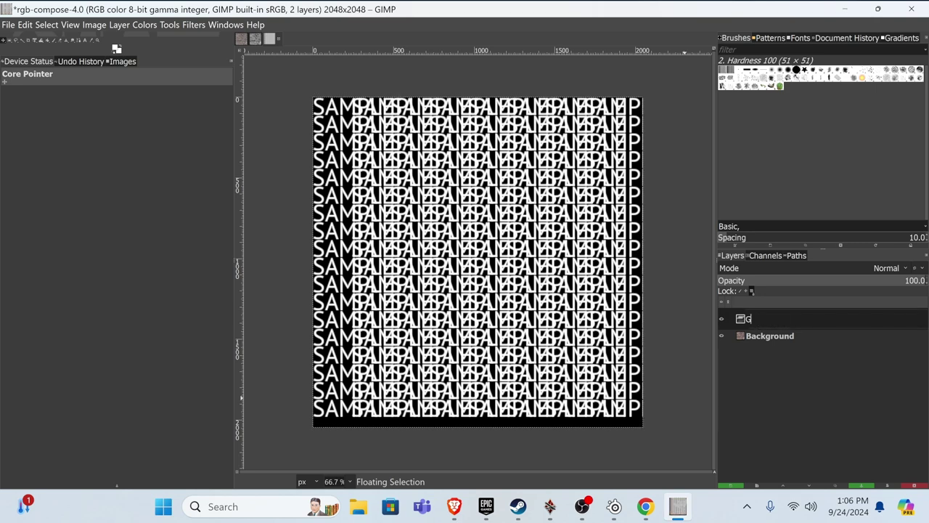
{"action": "key", "text": "Return"}
{"action": "left_click_drag", "start_coordinate": [771, 319], "coordinate": [772, 341]}
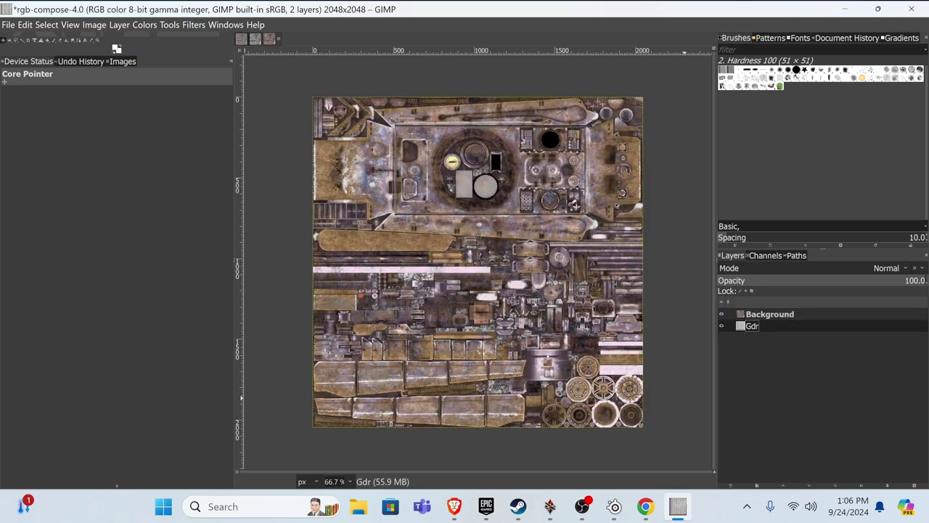
{"action": "left_click", "coordinate": [769, 313]}
{"action": "left_click", "coordinate": [885, 267]}
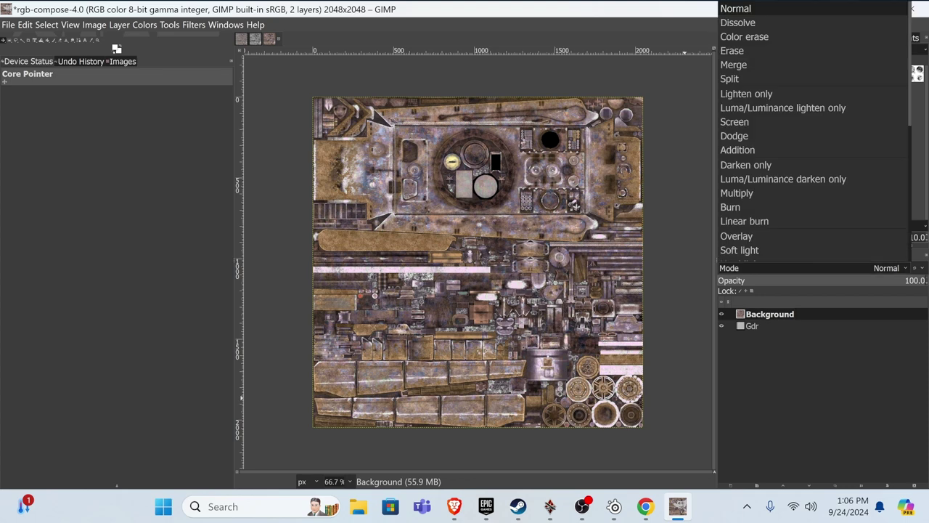
{"action": "left_click", "coordinate": [813, 280]}
{"action": "left_click_drag", "start_coordinate": [813, 280], "coordinate": [927, 280]}
{"action": "left_click", "coordinate": [770, 314]}
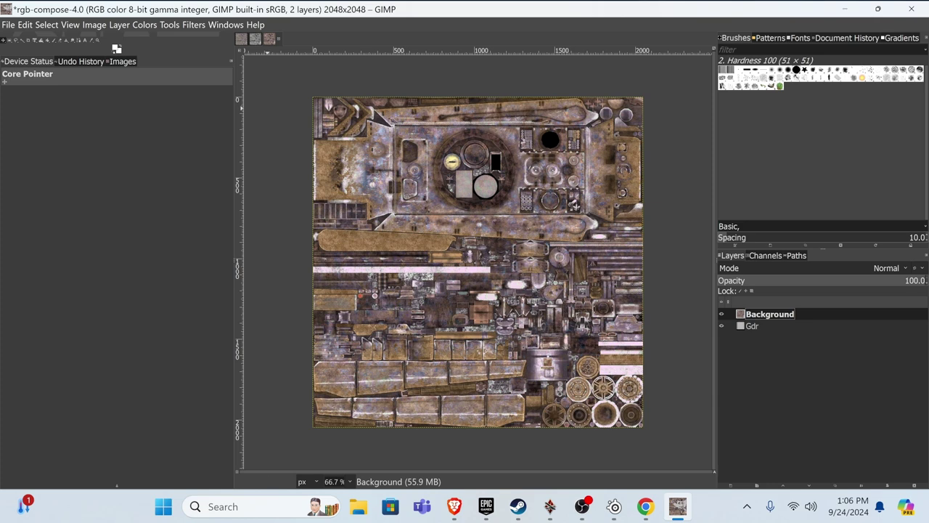
- Open channels4_profile.jpg from the Downloads folder and copy its layer to the clipboard
{"action": "left_click", "coordinate": [8, 24]}
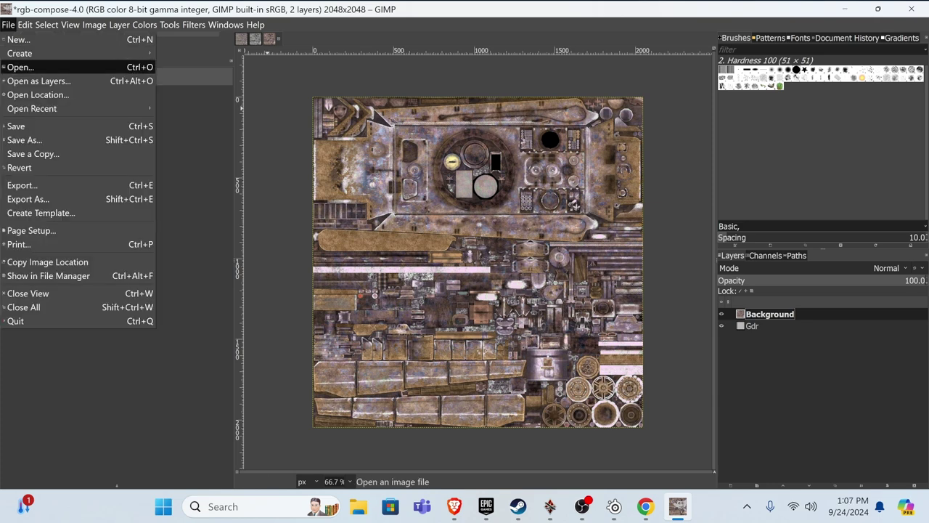
{"action": "left_click", "coordinate": [20, 66]}
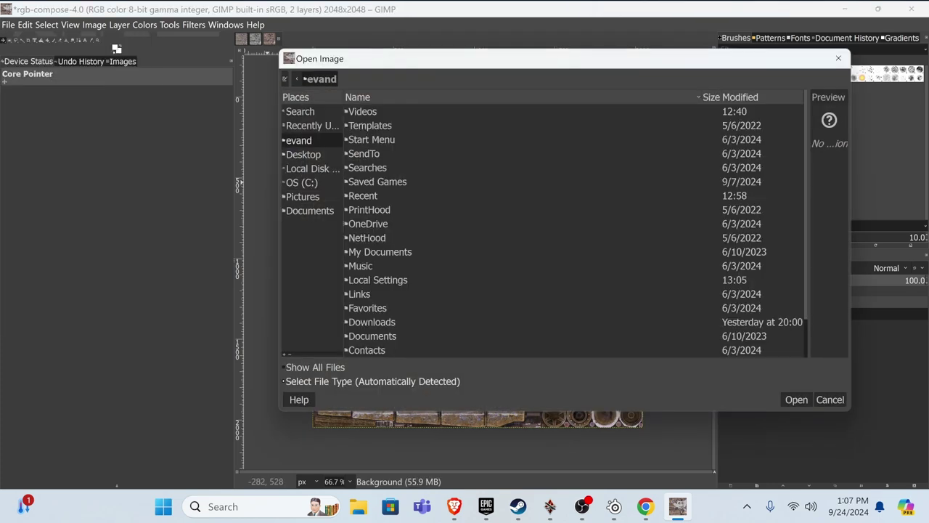
{"action": "scroll", "coordinate": [573, 230], "scroll_direction": "down", "scroll_amount": 1}
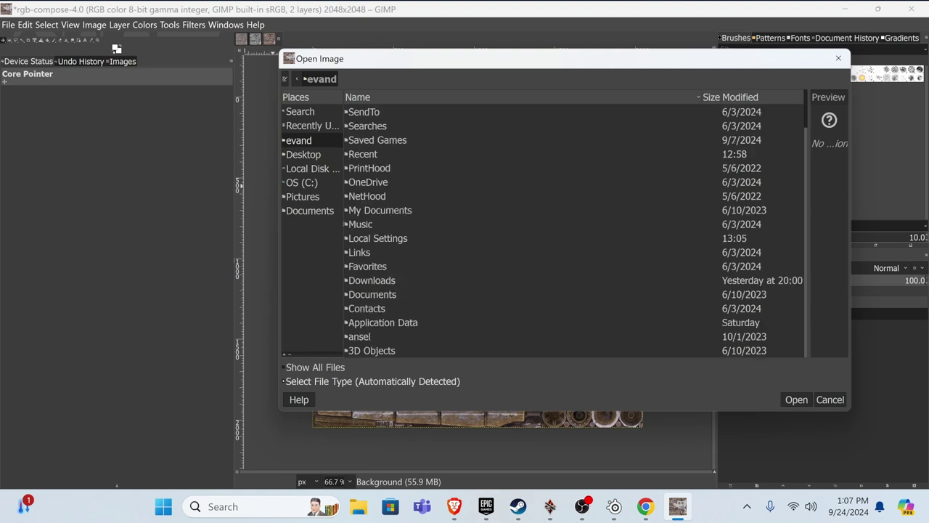
{"action": "double_click", "coordinate": [371, 281]}
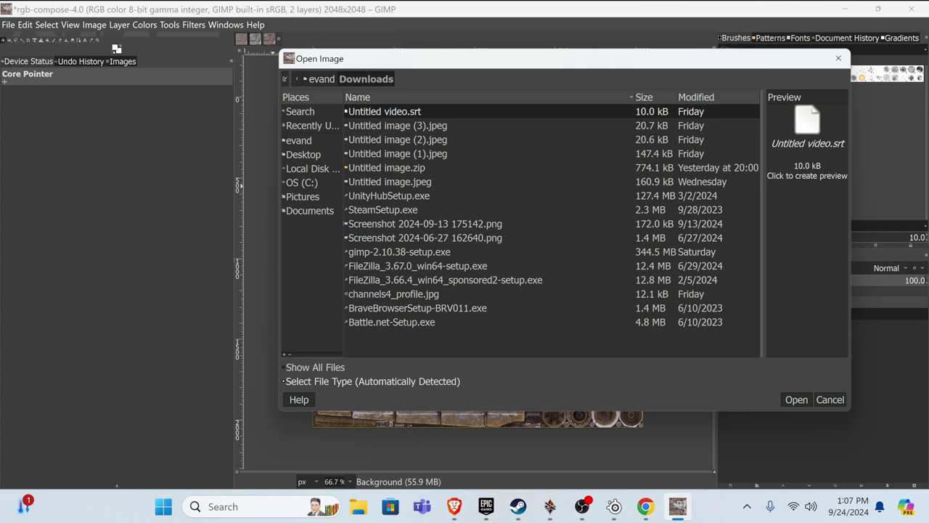
{"action": "double_click", "coordinate": [394, 294]}
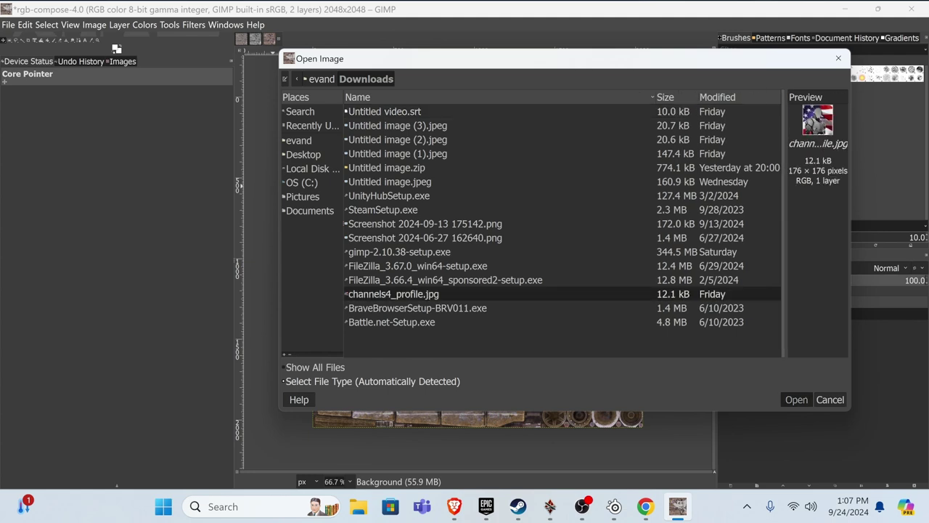
{"action": "right_click", "coordinate": [801, 313]}
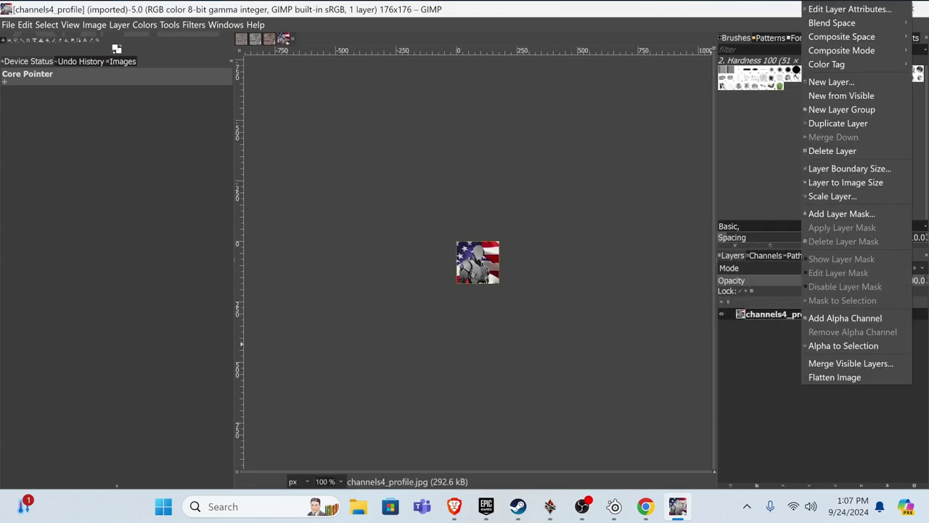
{"action": "key", "text": "Escape"}
{"action": "key", "text": "ctrl+c"}
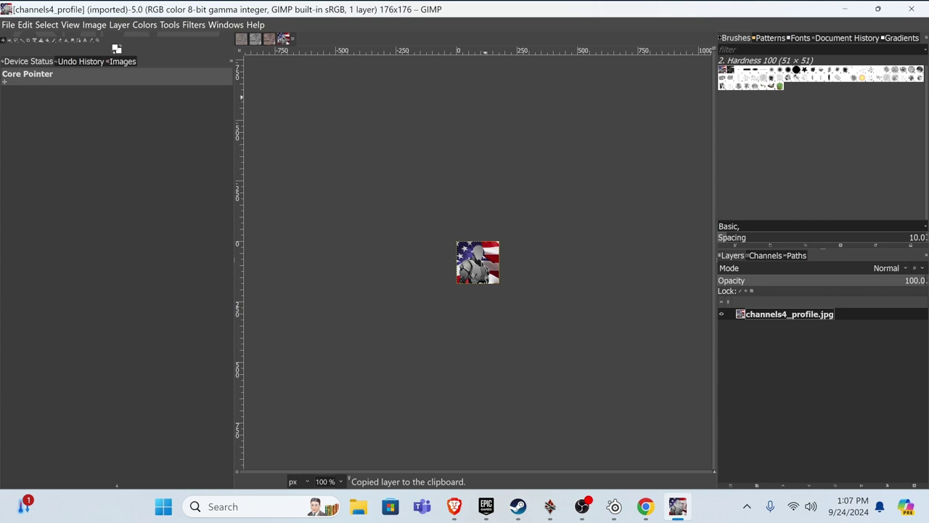
- Paste the copied picture into the composed tank texture as a new layer named thahe above Background
{"action": "key", "text": "ctrl+Page_Up"}
{"action": "key", "text": "ctrl+v"}
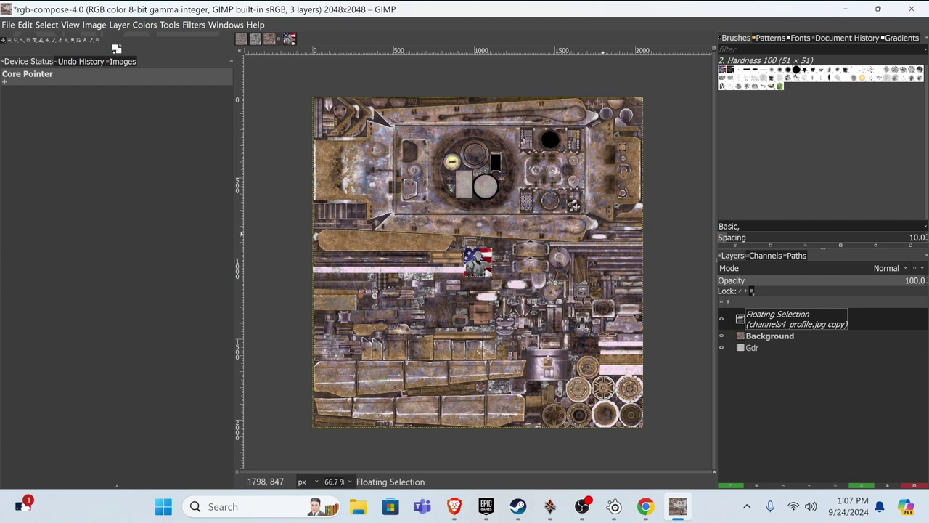
{"action": "double_click", "coordinate": [796, 319]}
{"action": "type", "text": "thahe"}
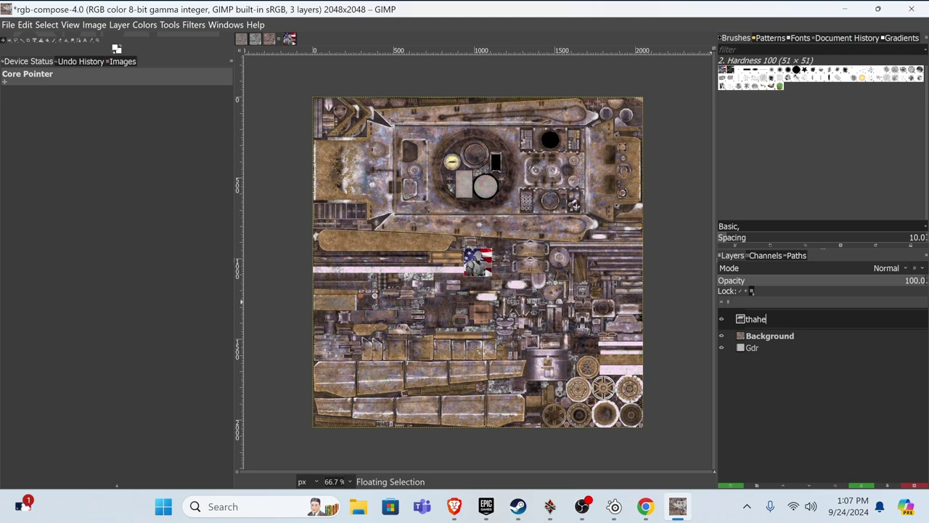
{"action": "key", "text": "Return"}
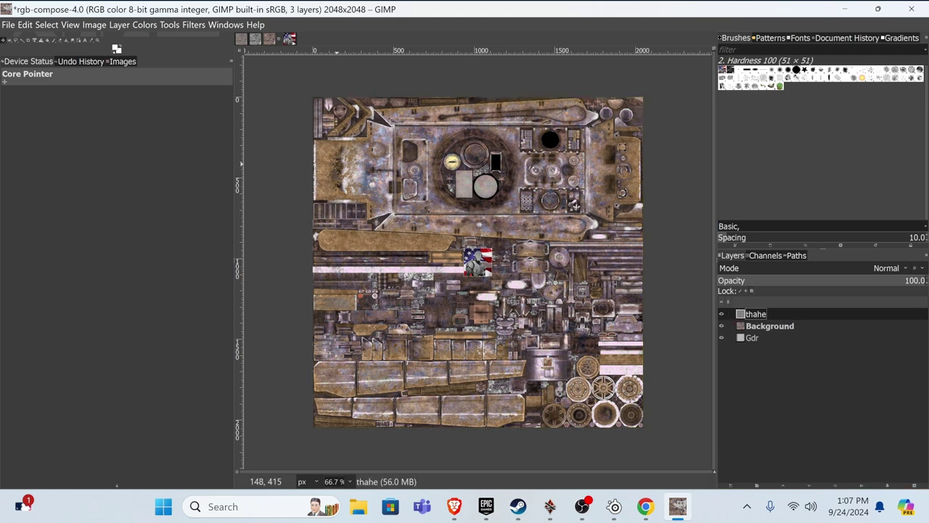
- Scale the thahe layer to a width of 100 px and position it on the lower side strip of the hull
{"action": "right_click", "coordinate": [784, 314]}
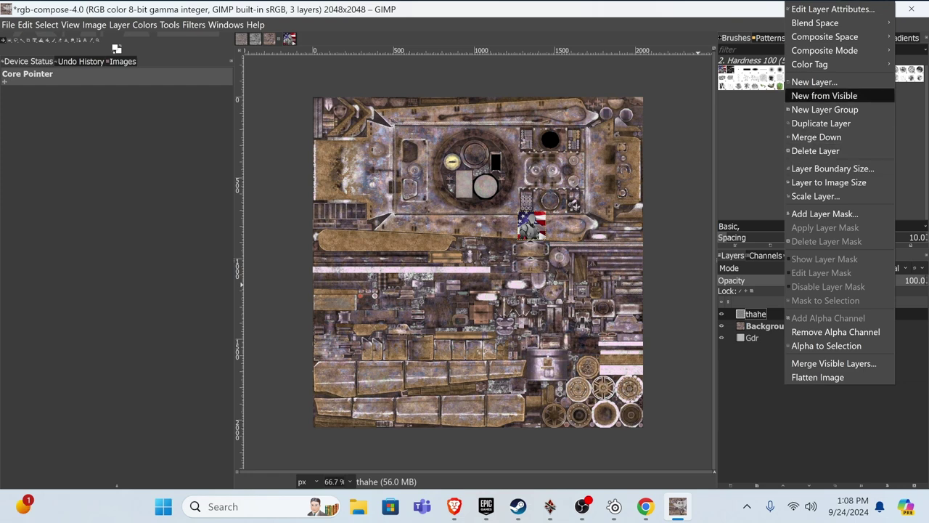
{"action": "left_click", "coordinate": [815, 196]}
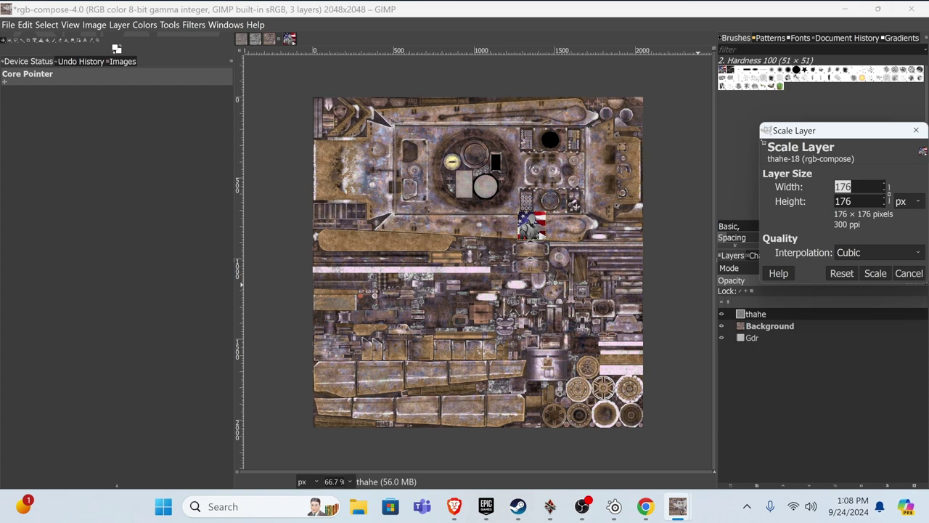
{"action": "type", "text": "100"}
{"action": "left_click", "coordinate": [875, 273]}
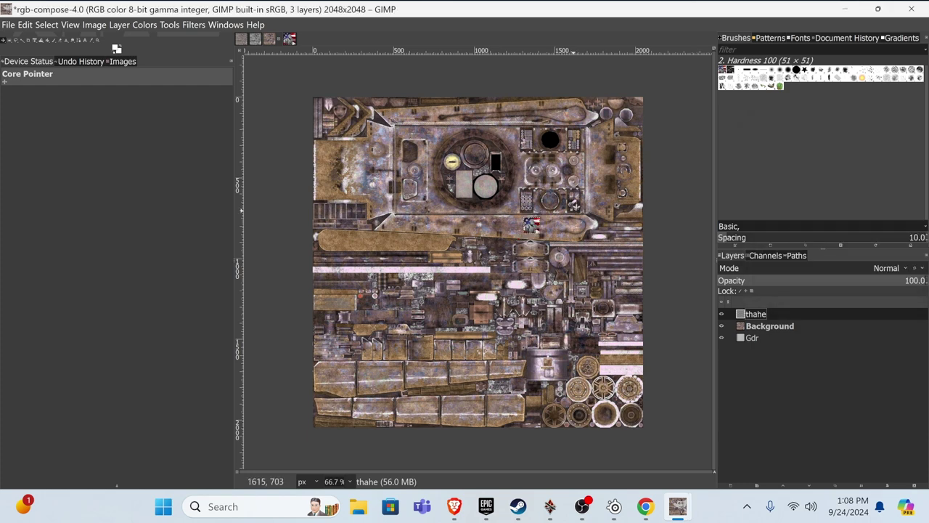
{"action": "left_click_drag", "start_coordinate": [531, 222], "coordinate": [519, 222]}
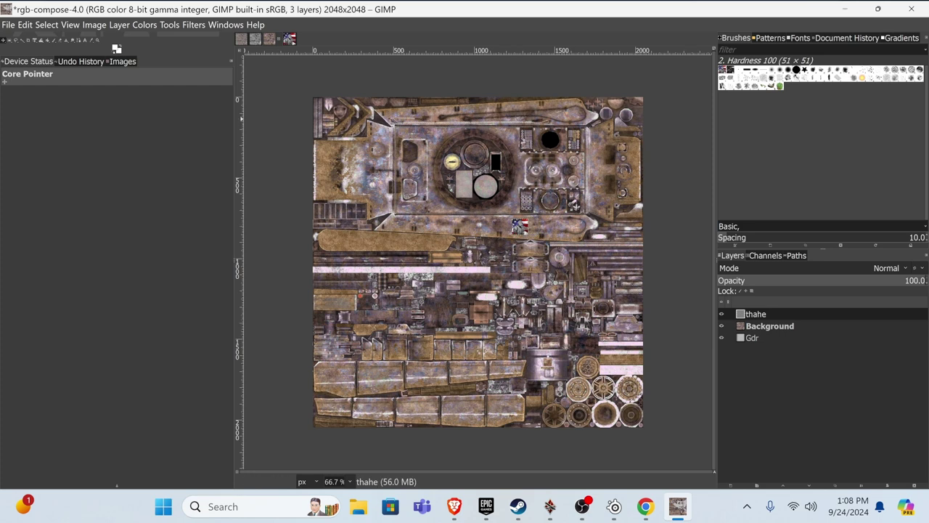
- Start exporting the image and browse to template_germ_pzkpfw_VI_ausf_b_tiger_IIp in the steamapps\common\War Thunder\UserSkins folder
{"action": "left_click", "coordinate": [8, 25]}
{"action": "left_click", "coordinate": [29, 199]}
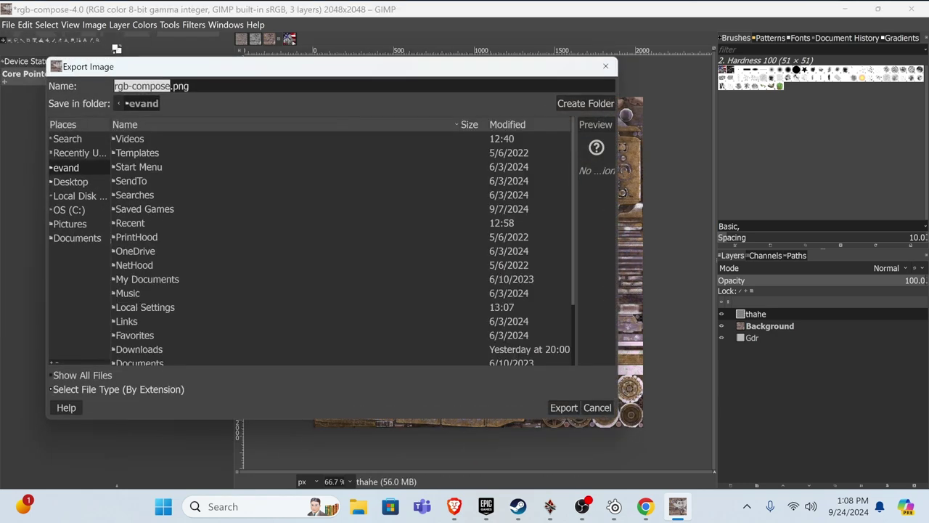
{"action": "left_click", "coordinate": [69, 209]}
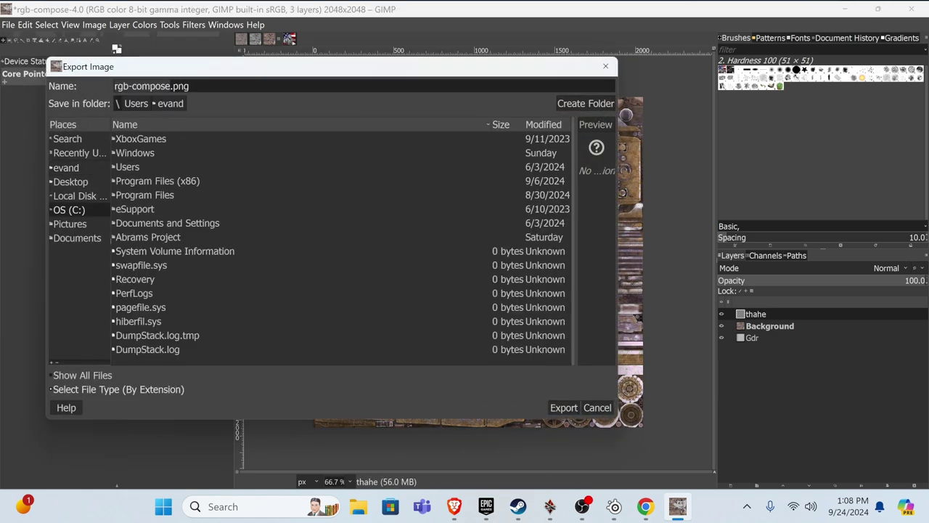
{"action": "double_click", "coordinate": [157, 181]}
{"action": "double_click", "coordinate": [128, 251]}
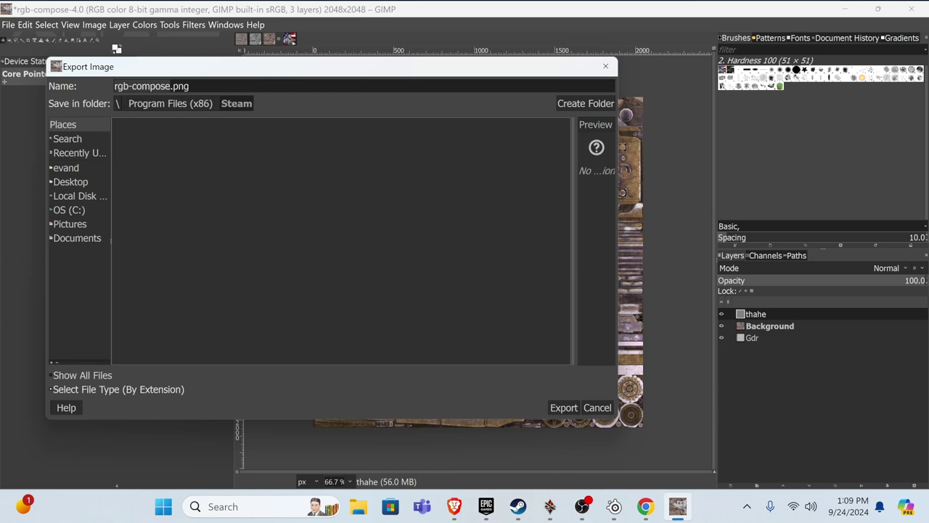
{"action": "double_click", "coordinate": [138, 194]}
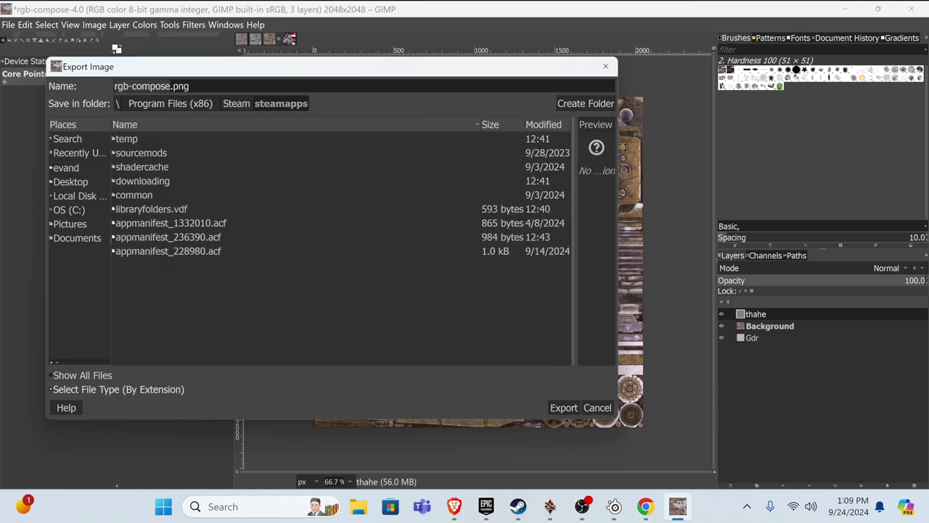
{"action": "double_click", "coordinate": [133, 195]}
{"action": "double_click", "coordinate": [138, 139]}
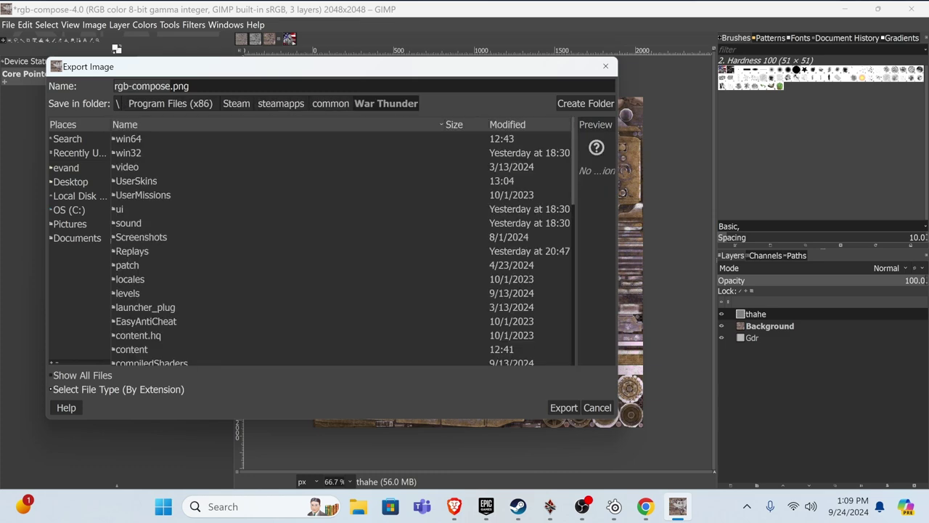
{"action": "left_click", "coordinate": [135, 180]}
{"action": "double_click", "coordinate": [136, 181]}
{"action": "double_click", "coordinate": [138, 181]}
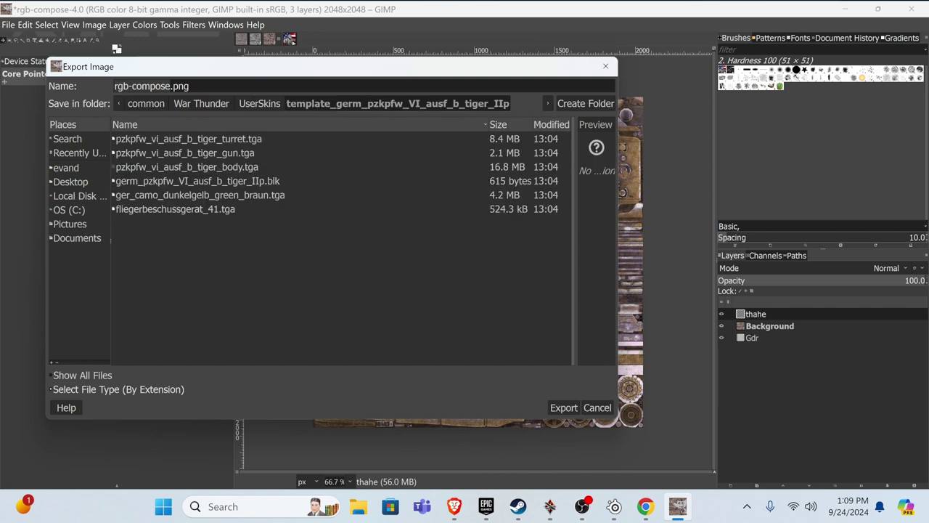
- Export the image as pzkpfw_vi_ausf_b_tiger_body.tga, replacing the existing file, with the origin at Bottom left
{"action": "left_click", "coordinate": [138, 167]}
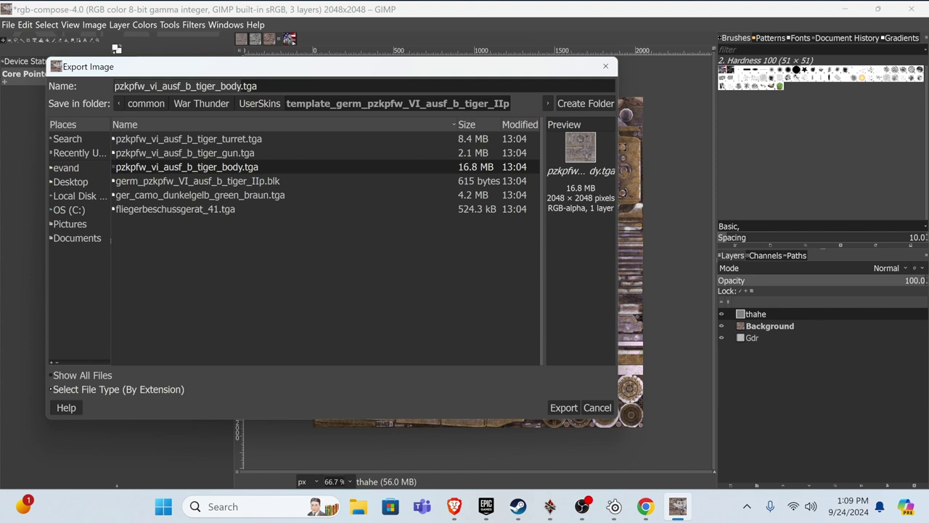
{"action": "left_click", "coordinate": [564, 408]}
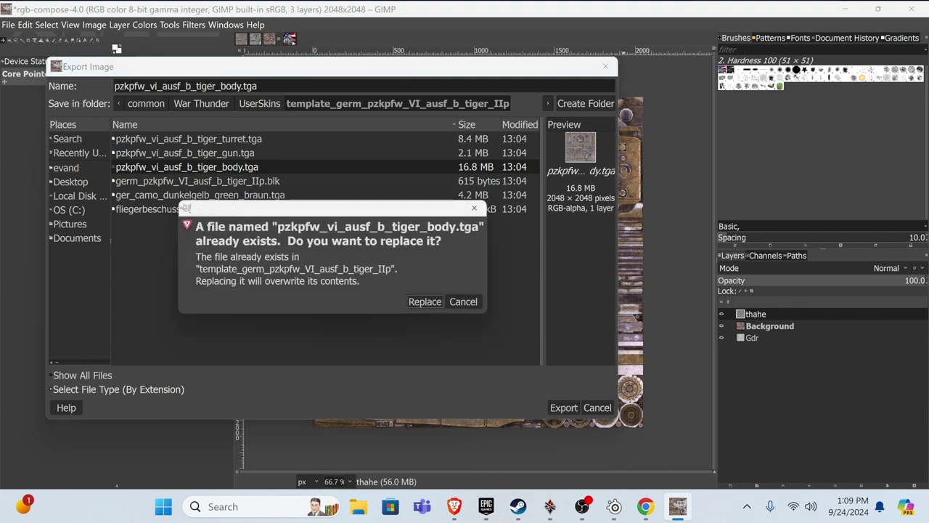
{"action": "left_click", "coordinate": [425, 302]}
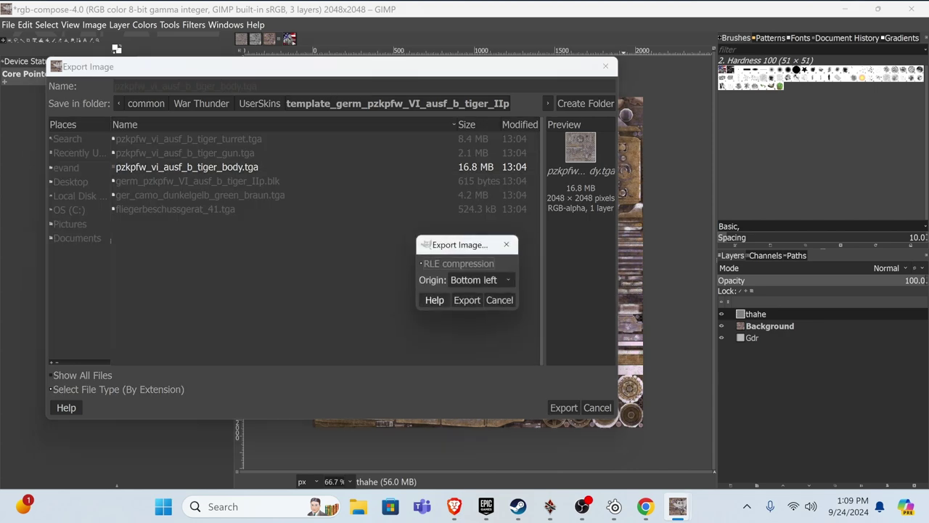
{"action": "key", "text": "Return"}
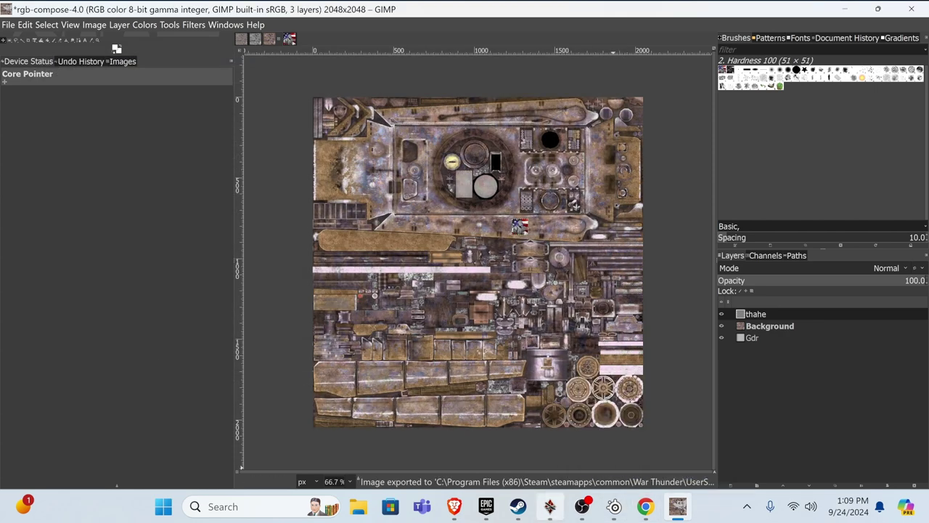
- Switch to War Thunder, open the Tiger II (P)'s customization and set its user skin to template_germ_pzkpfw_VI_ausf_b_tiger_IIp
{"action": "left_click", "coordinate": [542, 511]}
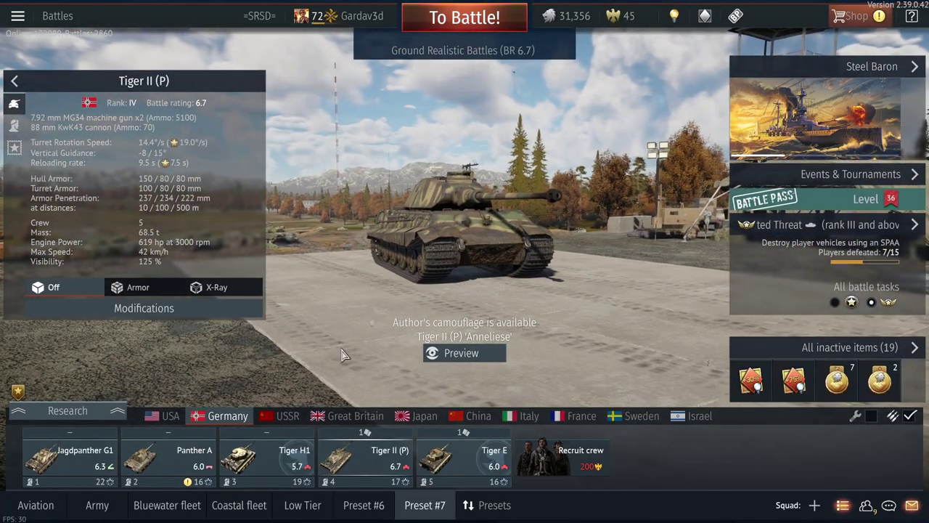
{"action": "left_click", "coordinate": [371, 464]}
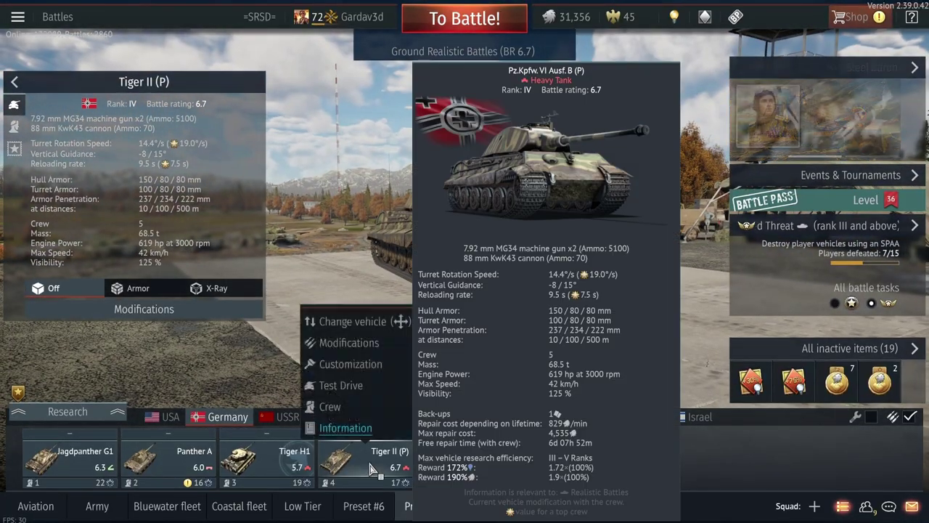
{"action": "left_click", "coordinate": [354, 368]}
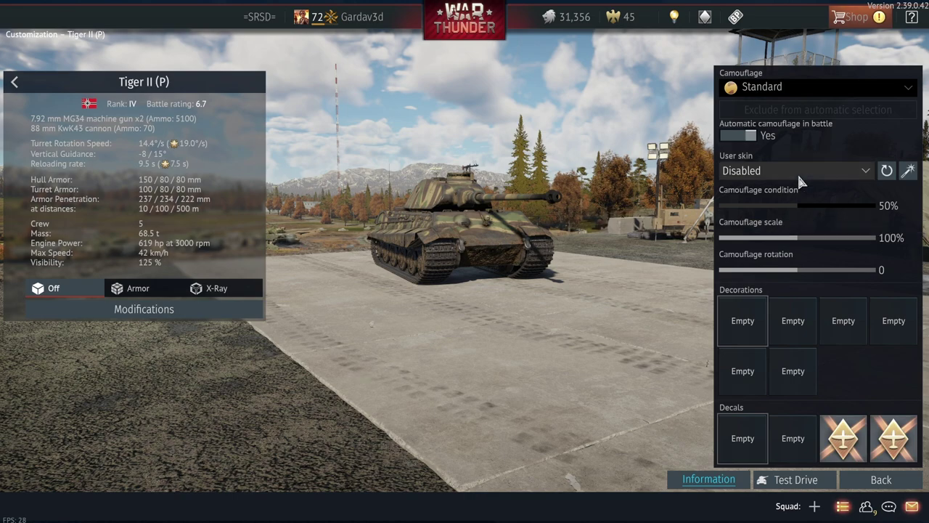
{"action": "left_click", "coordinate": [797, 173]}
{"action": "left_click", "coordinate": [756, 209]}
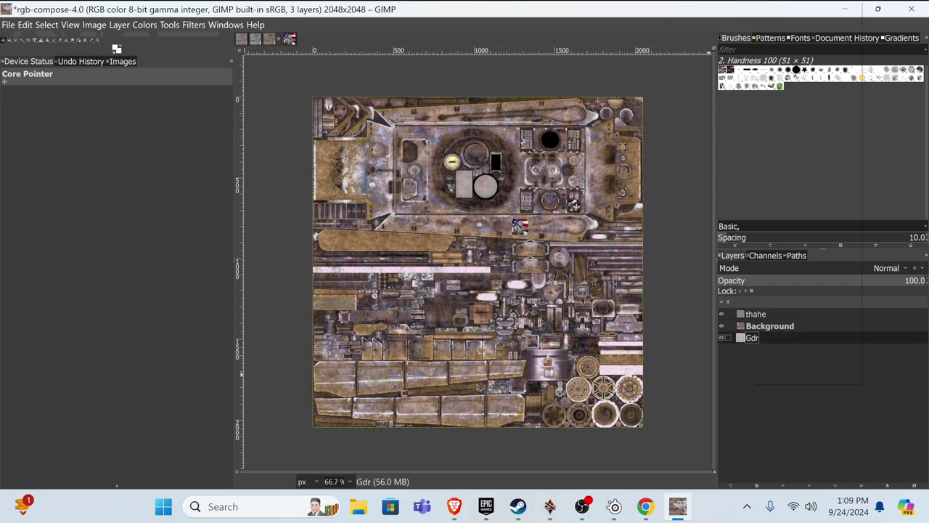
- Back in GIMP, delete the Gdr layer and re-export the image over pzkpfw_vi_ausf_b_tiger_body.tga with the origin at Bottom left
{"action": "right_click", "coordinate": [750, 325]}
{"action": "left_click", "coordinate": [782, 151]}
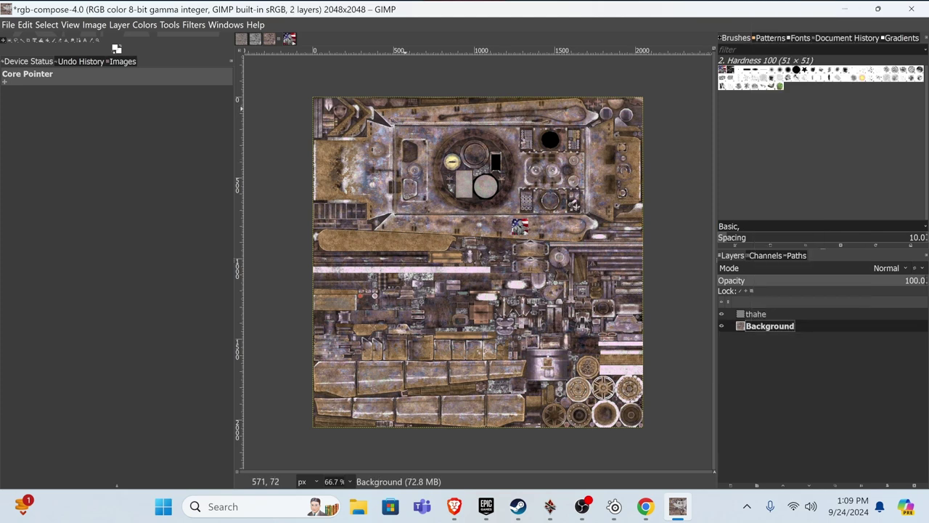
{"action": "left_click", "coordinate": [8, 25]}
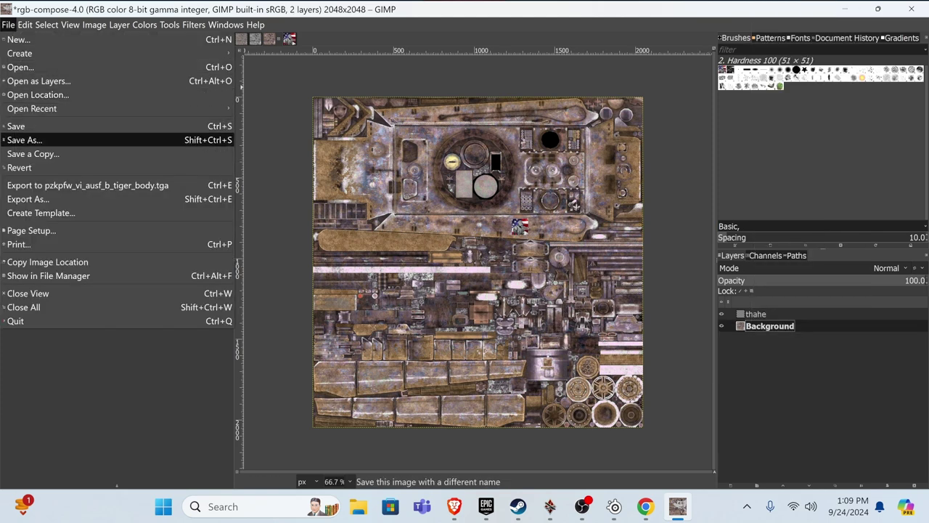
{"action": "left_click", "coordinate": [28, 199]}
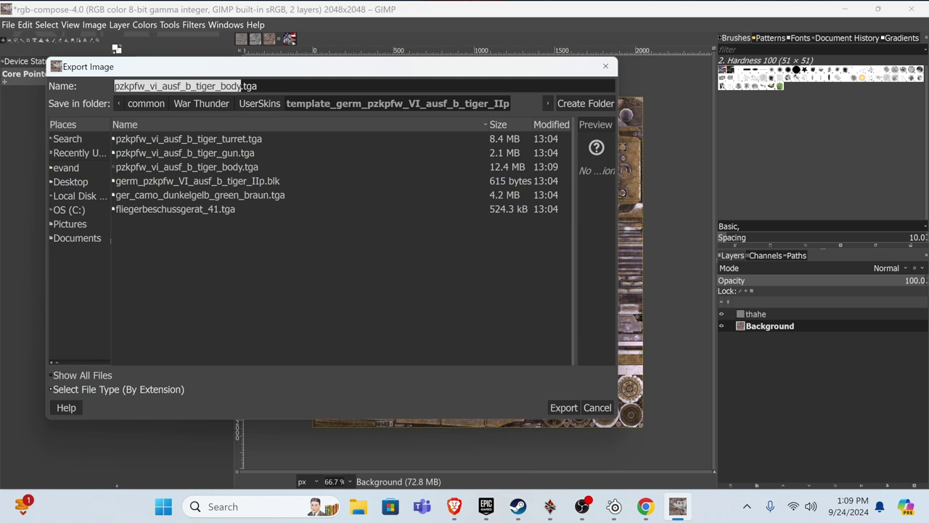
{"action": "left_click", "coordinate": [197, 181]}
{"action": "left_click", "coordinate": [186, 167]}
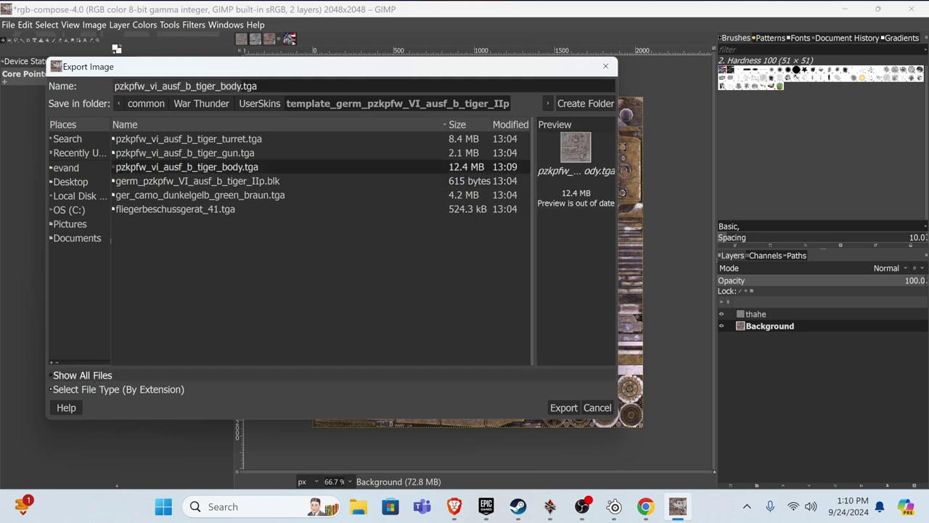
{"action": "left_click", "coordinate": [563, 407]}
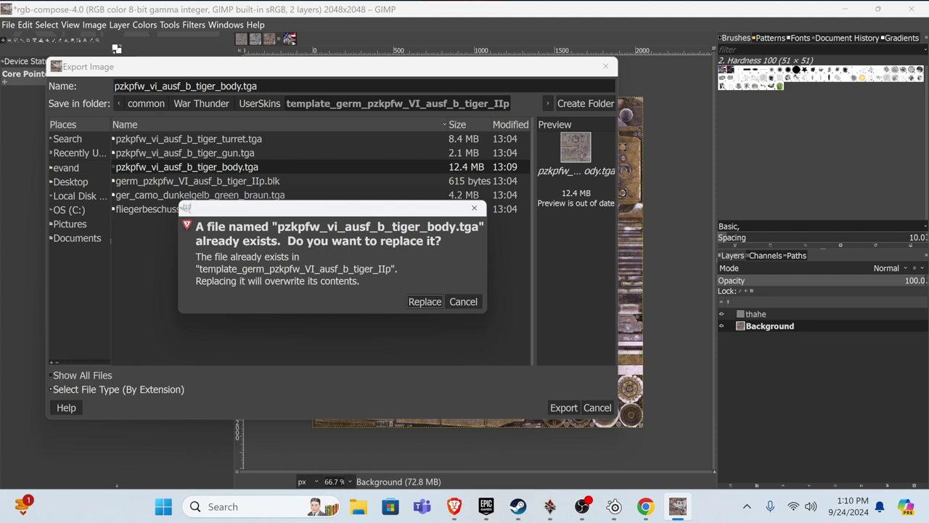
{"action": "left_click", "coordinate": [425, 302]}
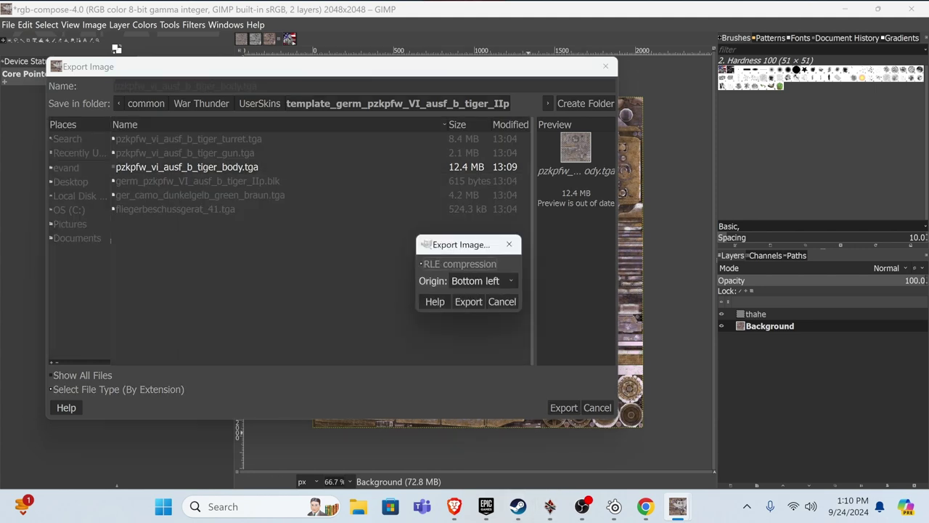
{"action": "key", "text": "Return"}
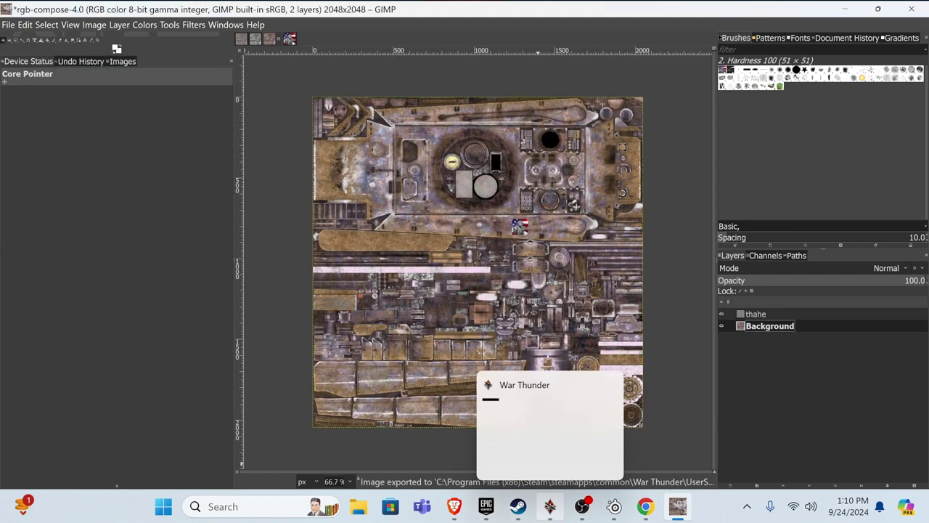
- Switch to War Thunder, refresh the Tiger II (P)'s user skin and return to the hangar to view the tank
{"action": "left_click", "coordinate": [550, 506]}
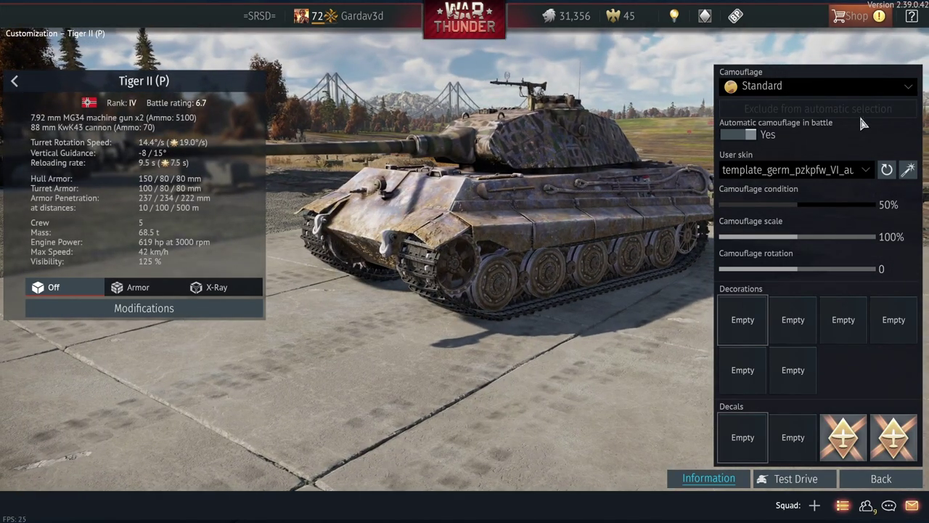
{"action": "left_click", "coordinate": [887, 170]}
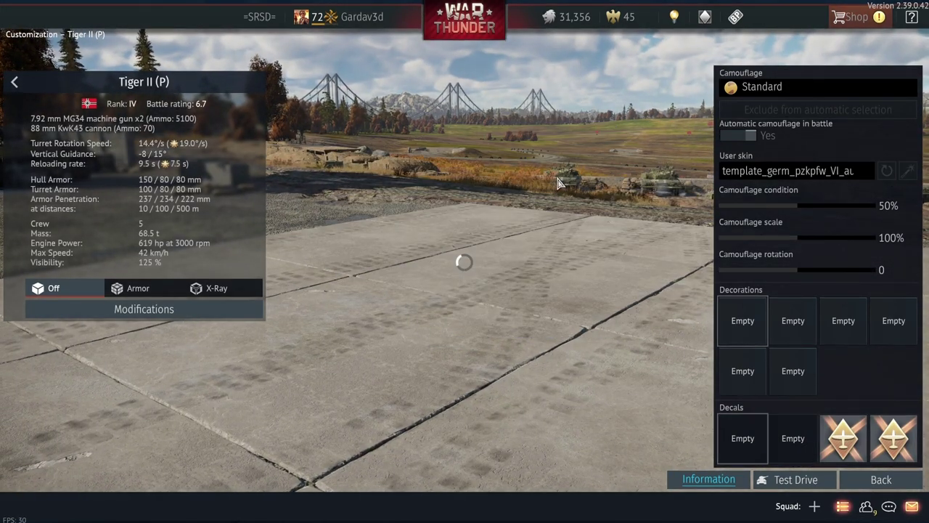
{"action": "left_click_drag", "start_coordinate": [557, 177], "coordinate": [610, 179]}
{"action": "left_click", "coordinate": [887, 170]}
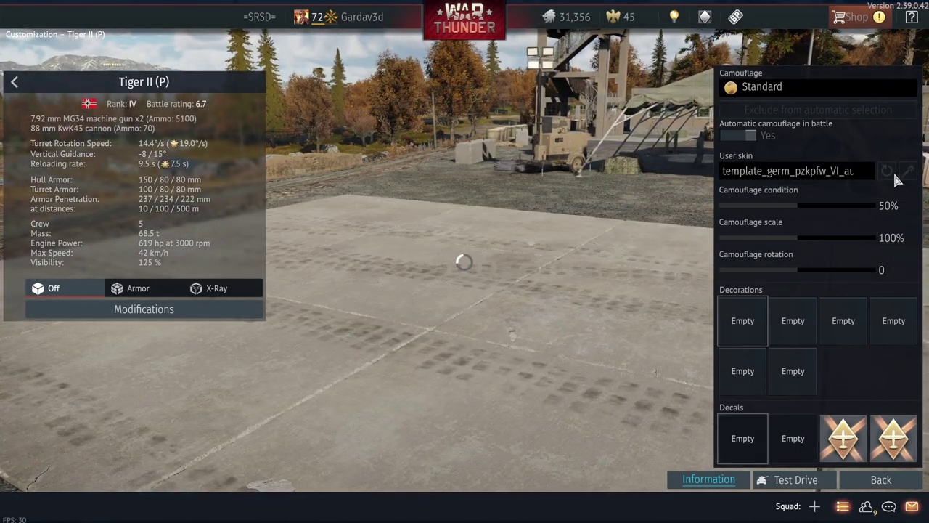
{"action": "mouse_move", "coordinate": [659, 200]}
{"action": "left_mouse_down"}
{"action": "mouse_move", "coordinate": [590, 200]}
{"action": "mouse_move", "coordinate": [650, 201]}
{"action": "left_mouse_up"}
{"action": "left_click", "coordinate": [880, 479]}
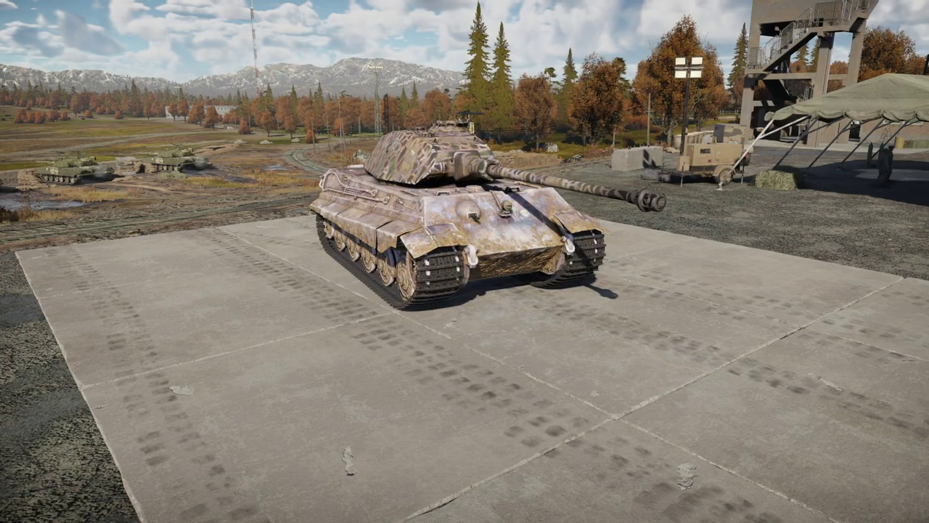
{"action": "left_click_drag", "start_coordinate": [575, 232], "coordinate": [513, 230]}
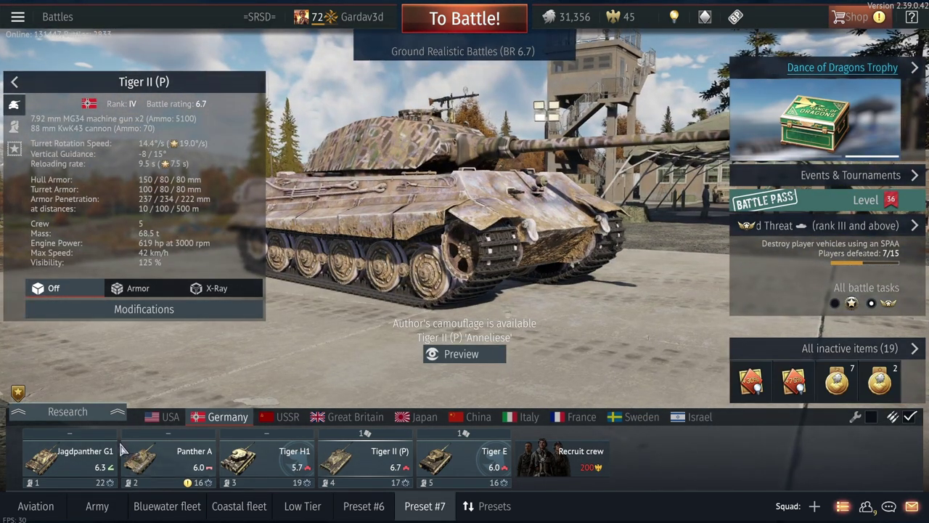
- Switch the hangar lineup to USA and select the M1A1 AIM
{"action": "left_click", "coordinate": [166, 416]}
{"action": "left_click", "coordinate": [167, 457]}
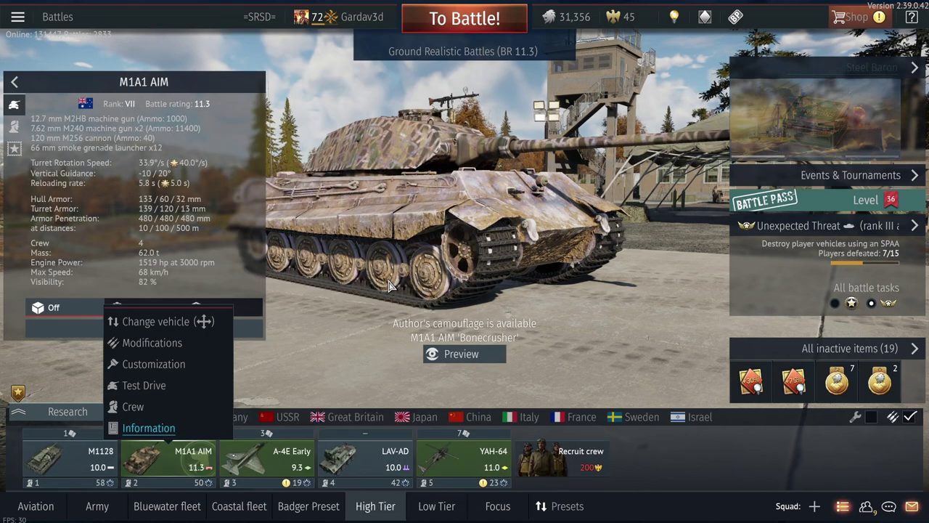
{"action": "left_click", "coordinate": [420, 292]}
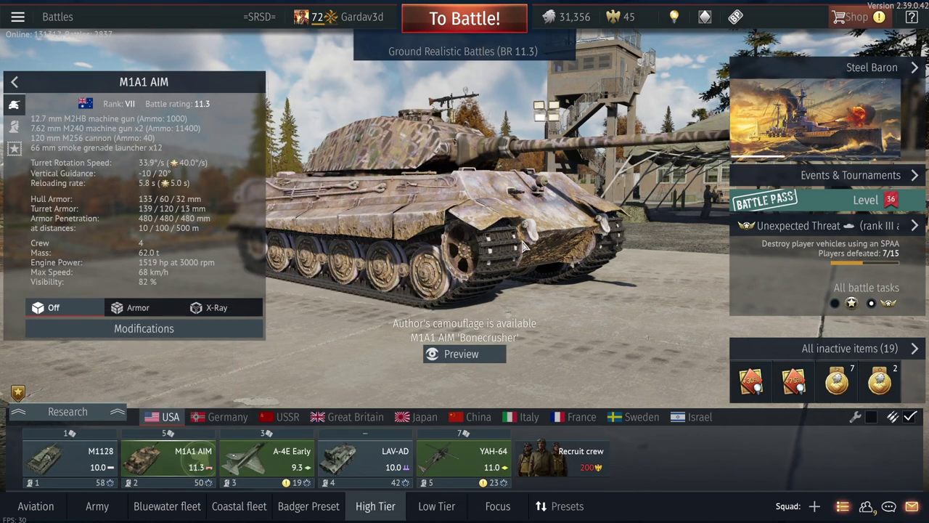